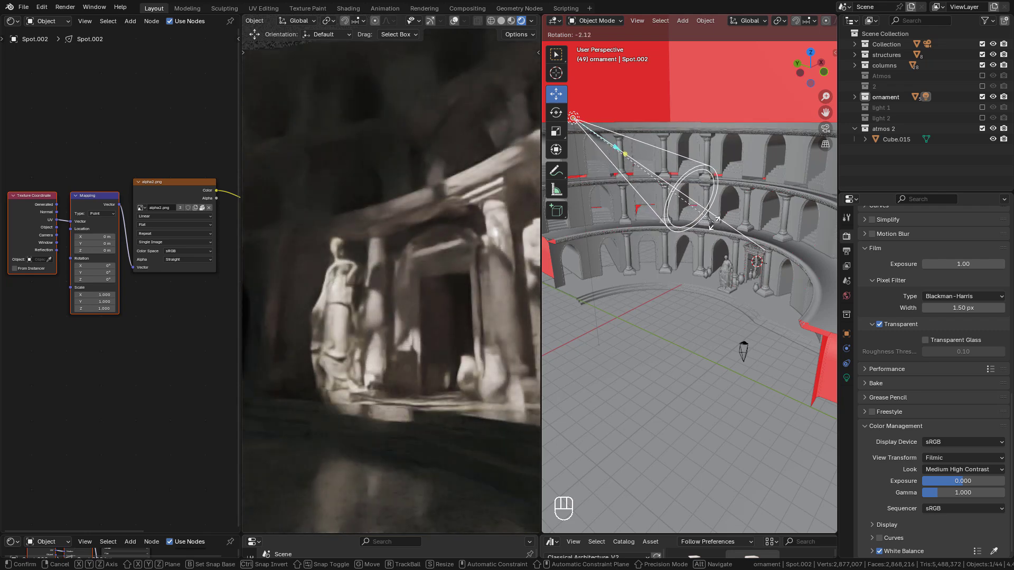
Rotate the spot light about -2.57° in the view and 9.07° around global Z, and adjust its texture mapping's Z rotation
click(716, 223)
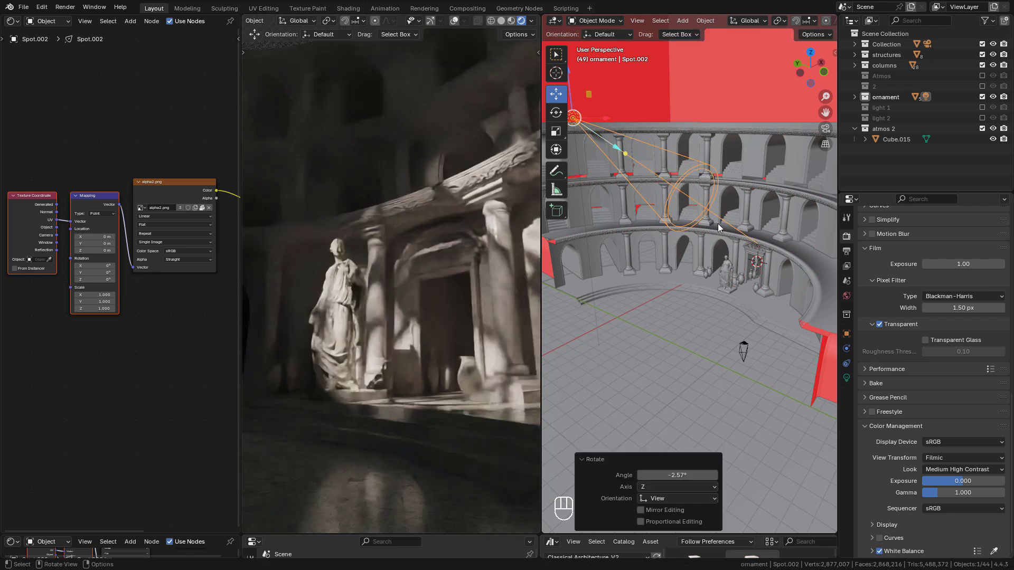
key(r)
key(z)
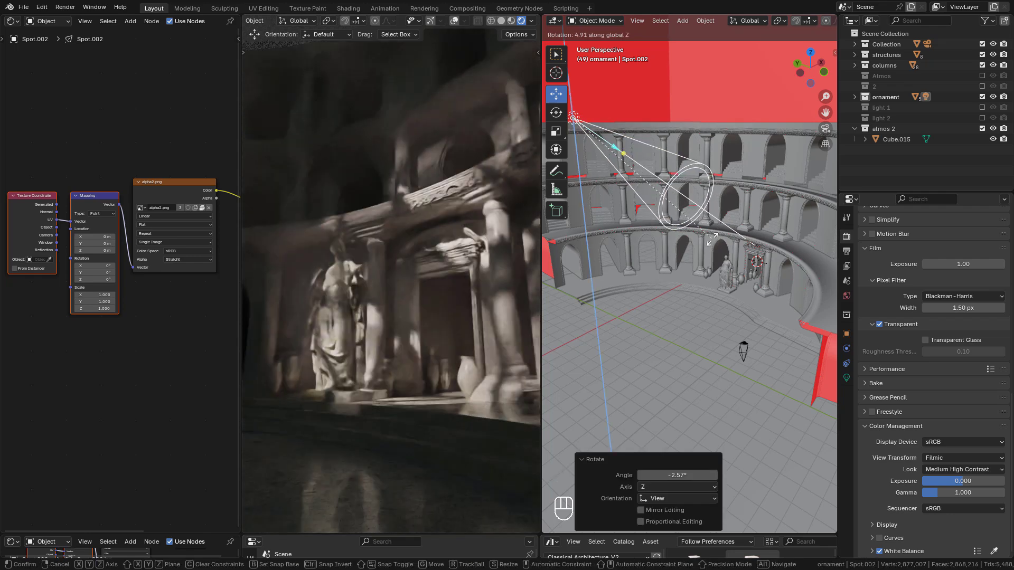
click(712, 252)
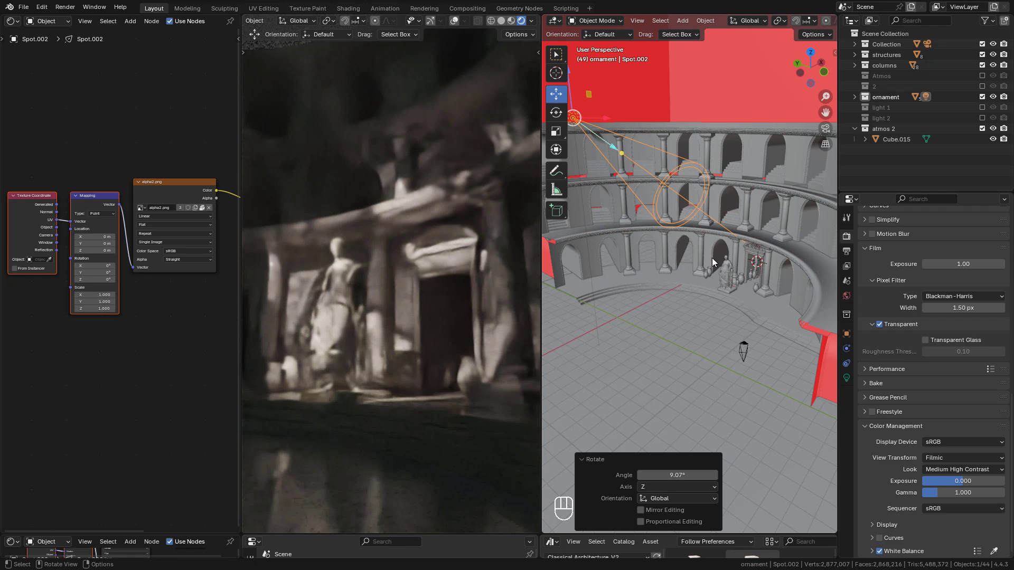
drag(99, 278, 179, 279)
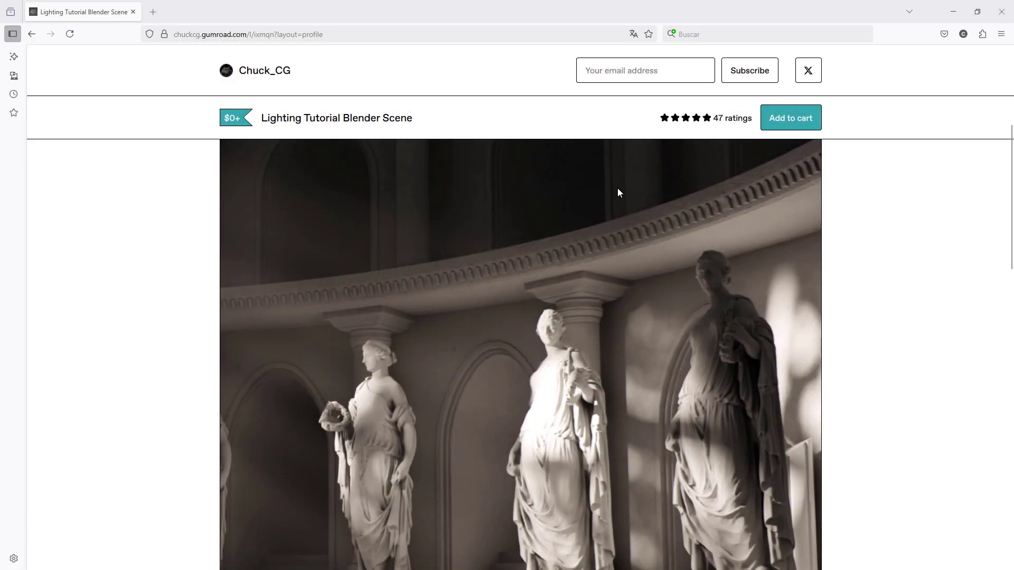
In the browser, review the Gumroad page of the Lighting Tutorial Blender Scene, enter a price of 0, and return to the previous page
scroll(619, 192, down, 8)
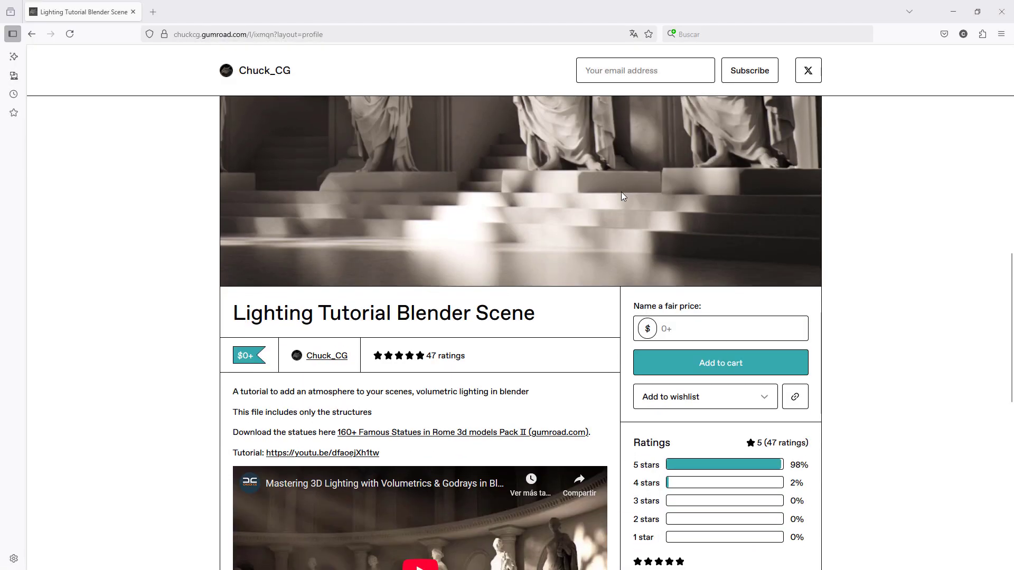
click(685, 258)
text(0)
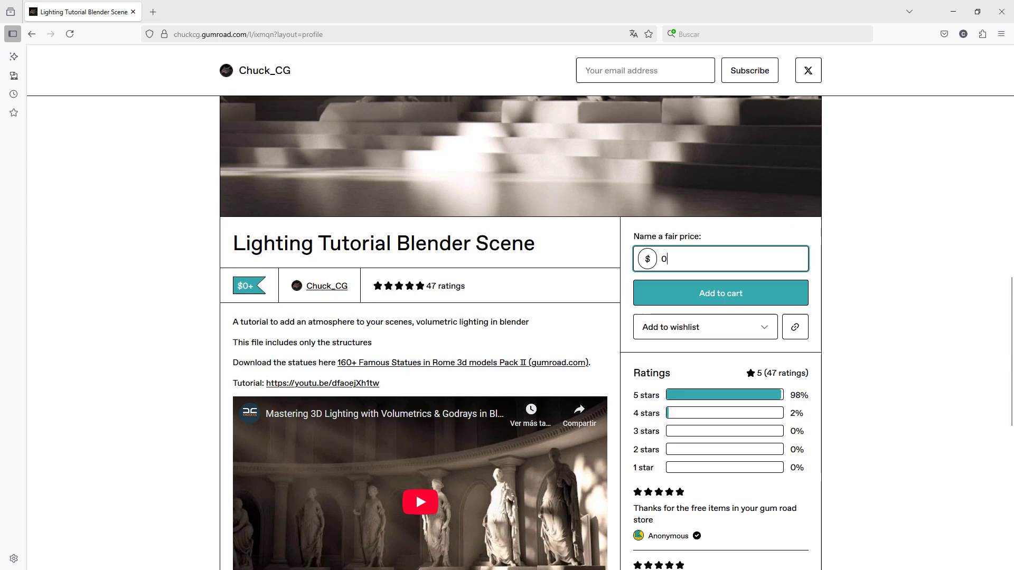
click(32, 34)
scroll(392, 381, down, 2)
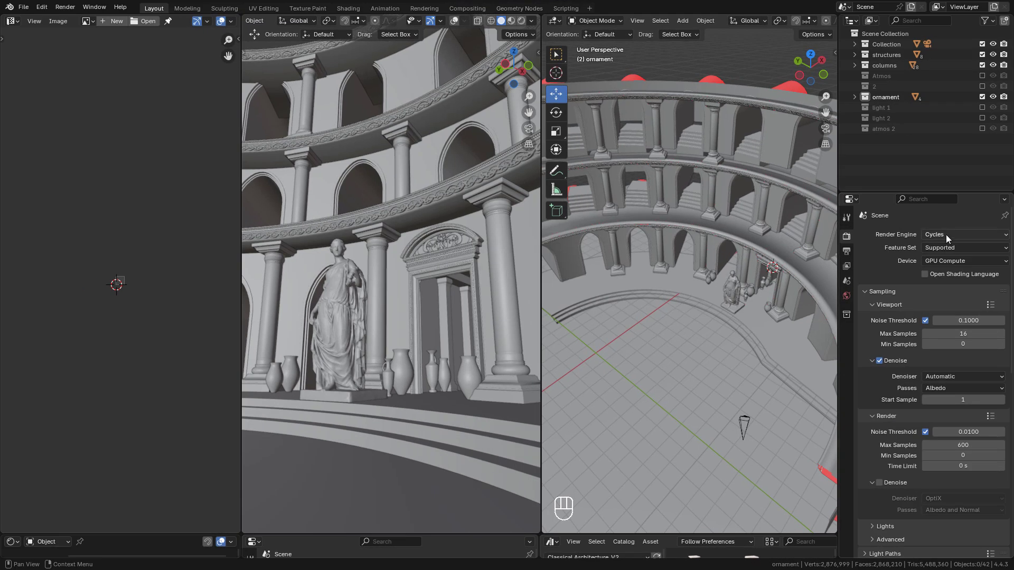
In Blender, use the Cycles render engine with 16 viewport max samples and viewport denoising through OpenImageDenoise
click(946, 235)
click(951, 269)
click(953, 334)
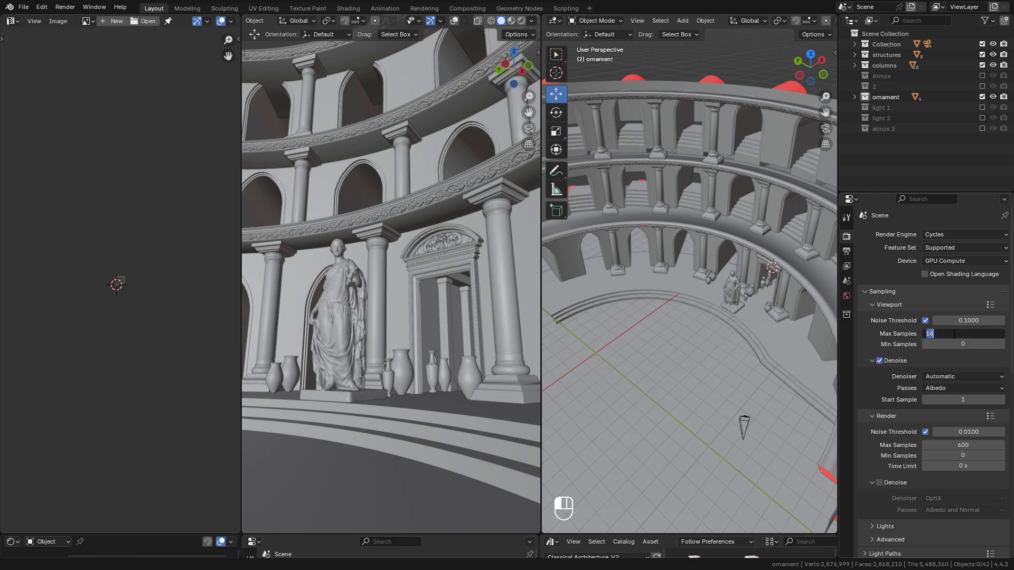
click(906, 367)
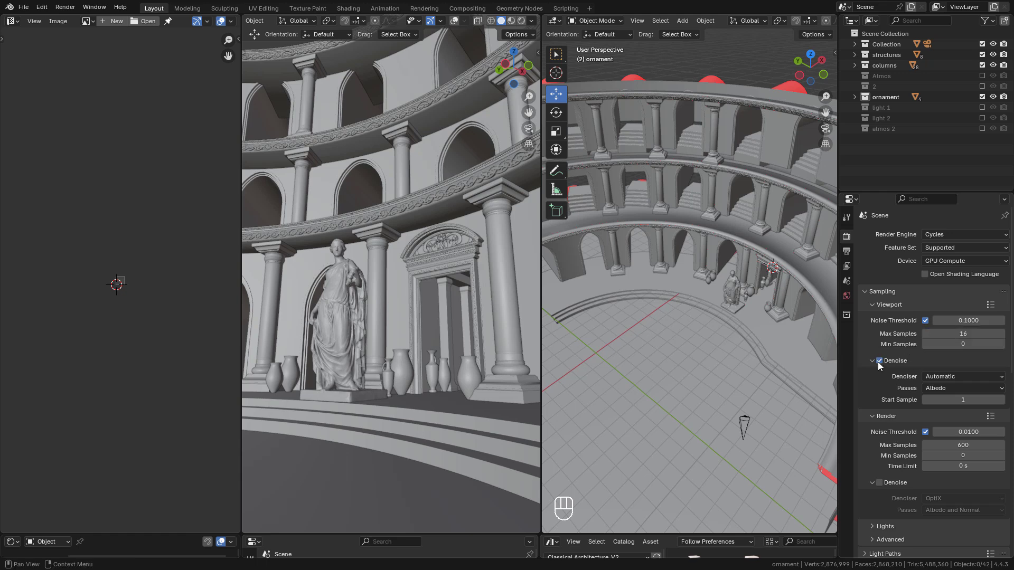
click(879, 362)
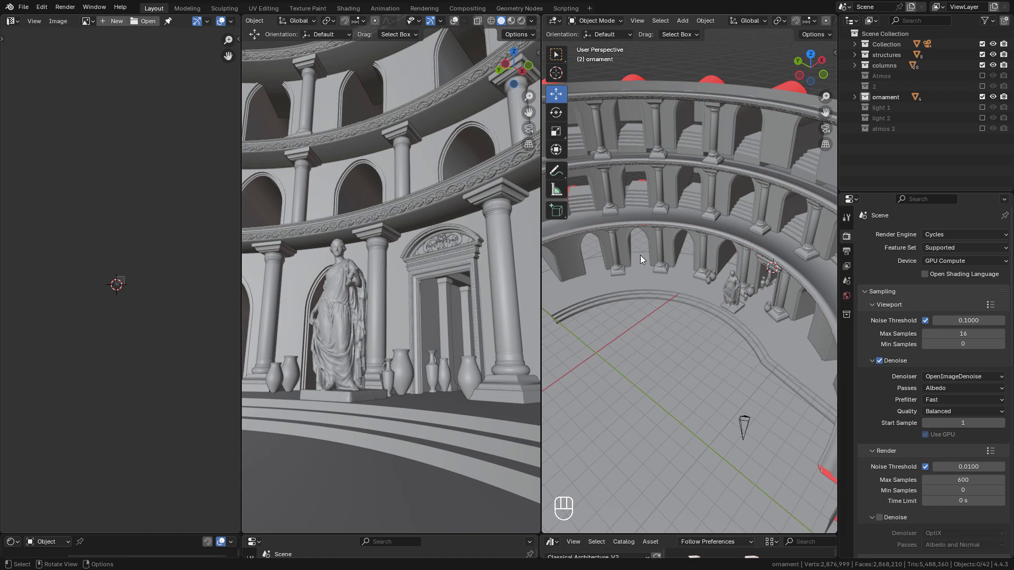
Switch the close-up viewport to rendered shading and show the World settings
click(521, 20)
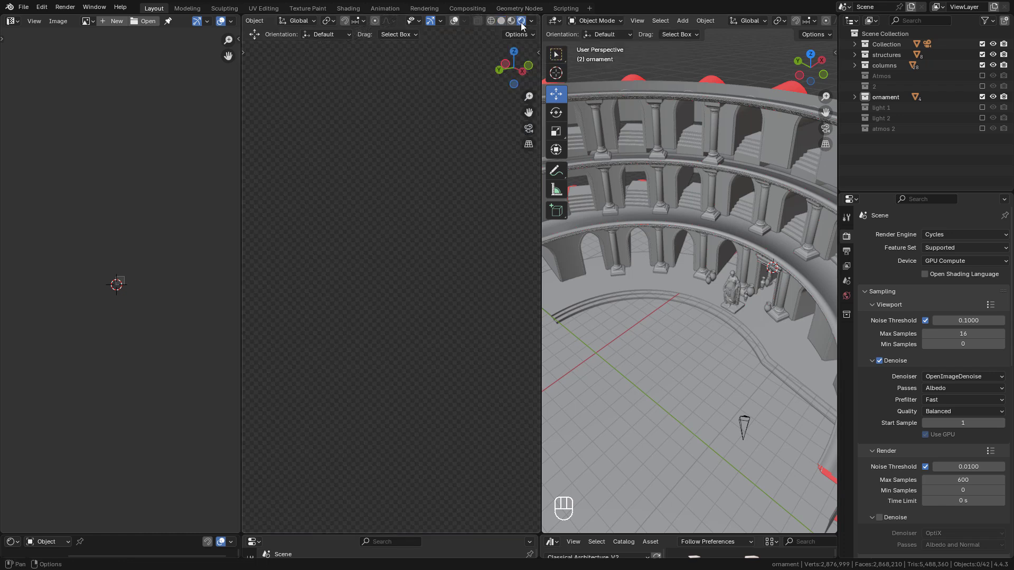
scroll(723, 270, down, 3)
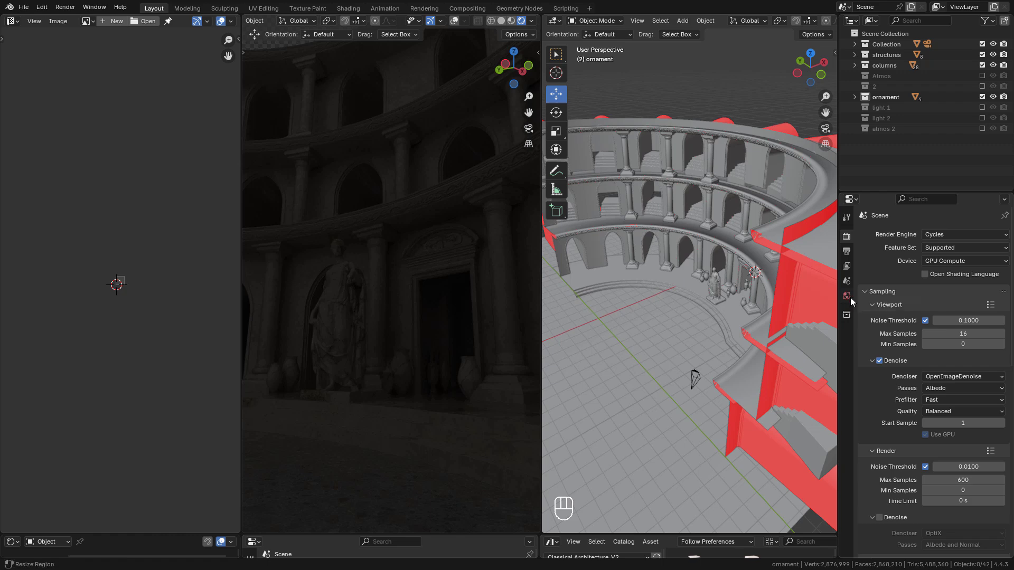
click(847, 297)
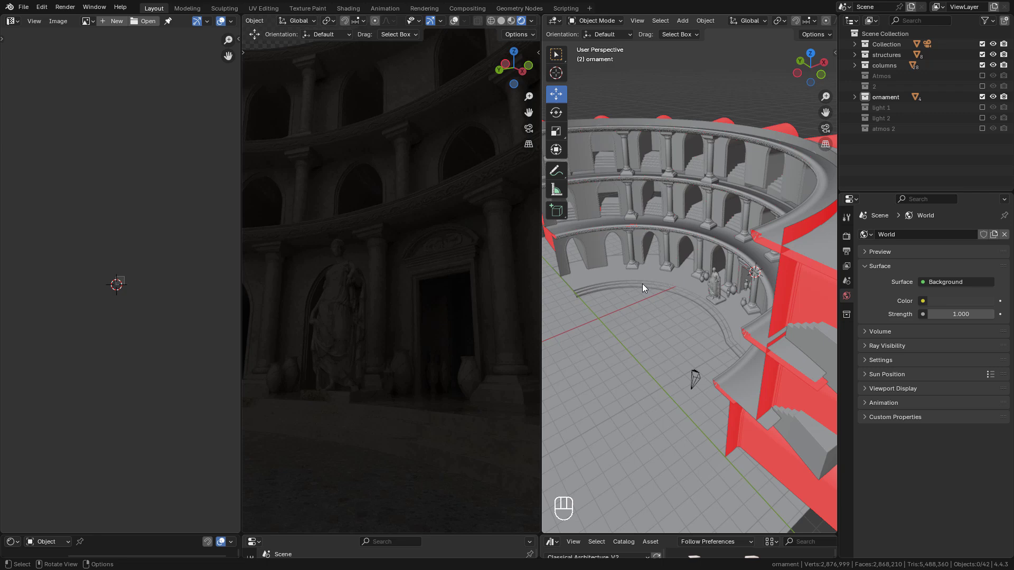
Add a spot light and move it above the arena, raising it about 15.4 m
middle_drag(642, 284, 651, 289)
key(shift+a)
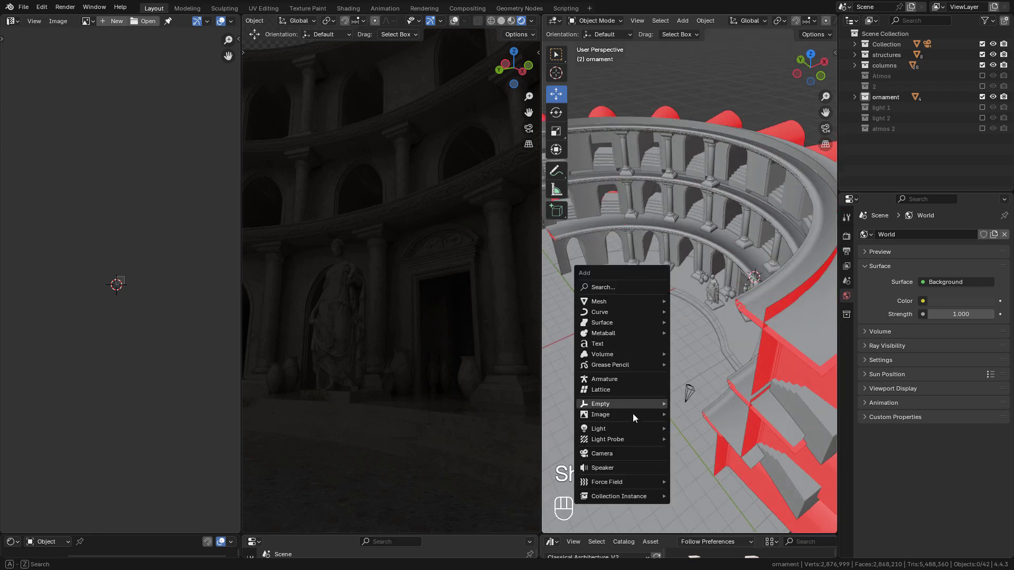
mouse_move(607, 427)
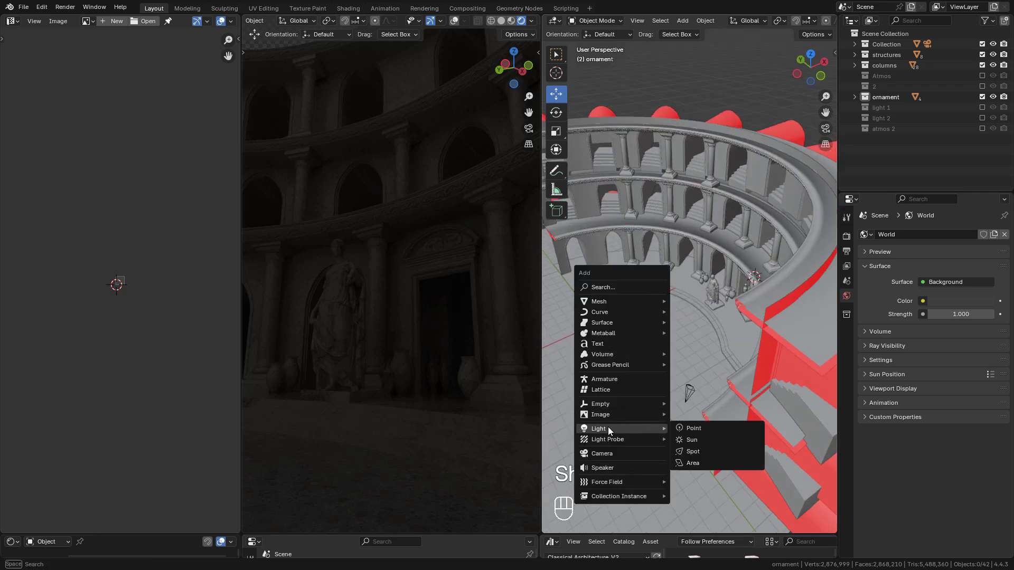
click(703, 451)
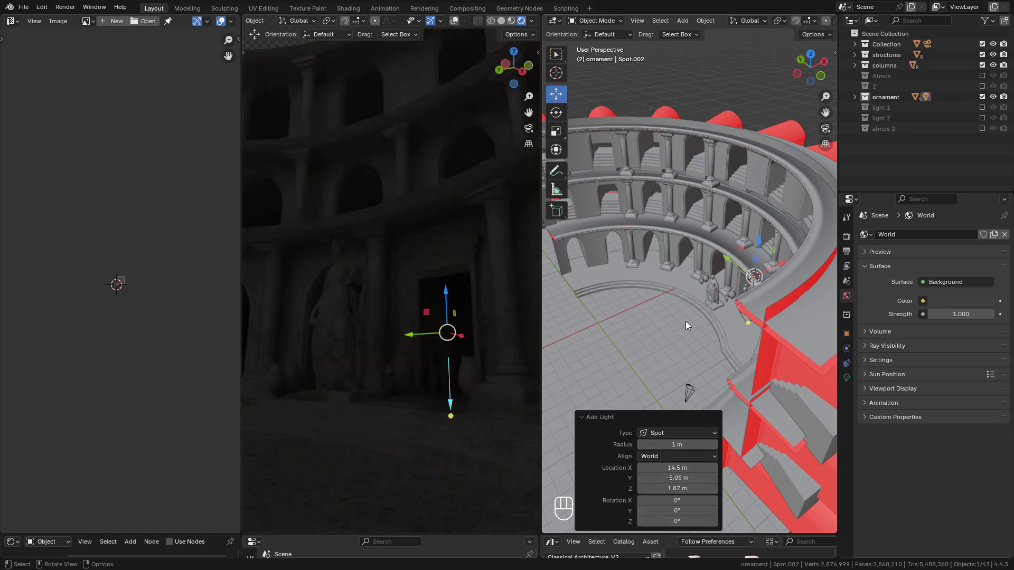
middle_drag(686, 325, 739, 285)
drag(757, 262, 661, 183)
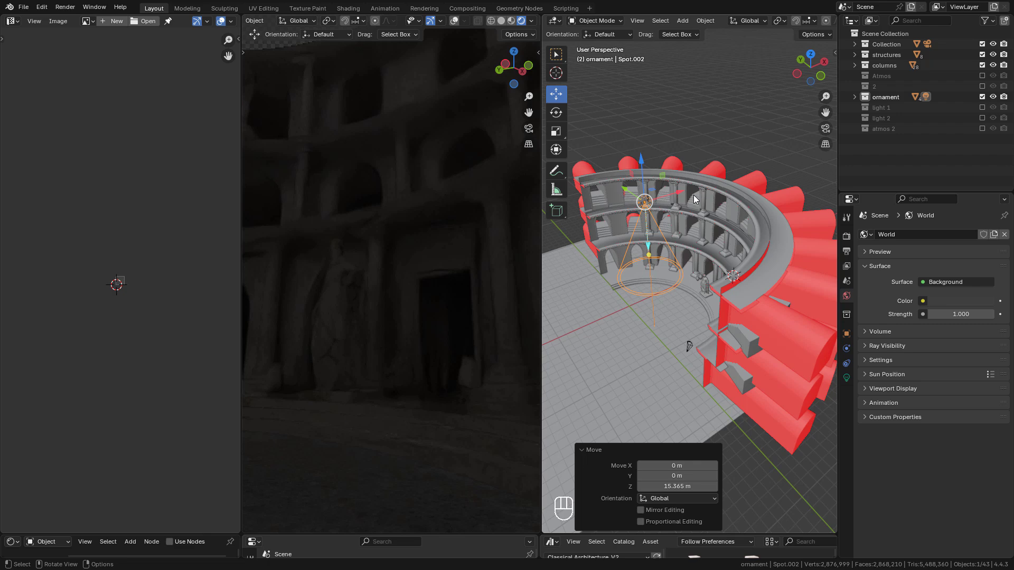
Tilt the spot light toward the statue, shift it about -3.29 m X, 0.80 m Y, -1.78 m Z, and rotate it a further -15°
key(r)
click(726, 183)
key(g)
click(655, 229)
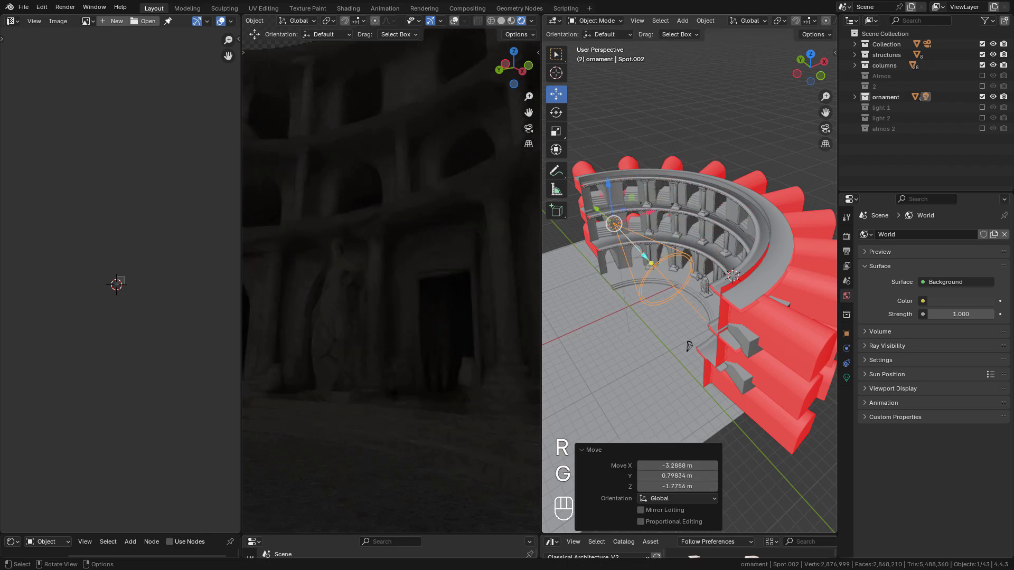
key(r)
click(685, 190)
Rotate the spot light -3.75° around global Z, move it about -1.16 m X, 2.21 m Y, -0.22 m Z, and re-aim its beam
middle_drag(670, 244, 712, 252)
key(r)
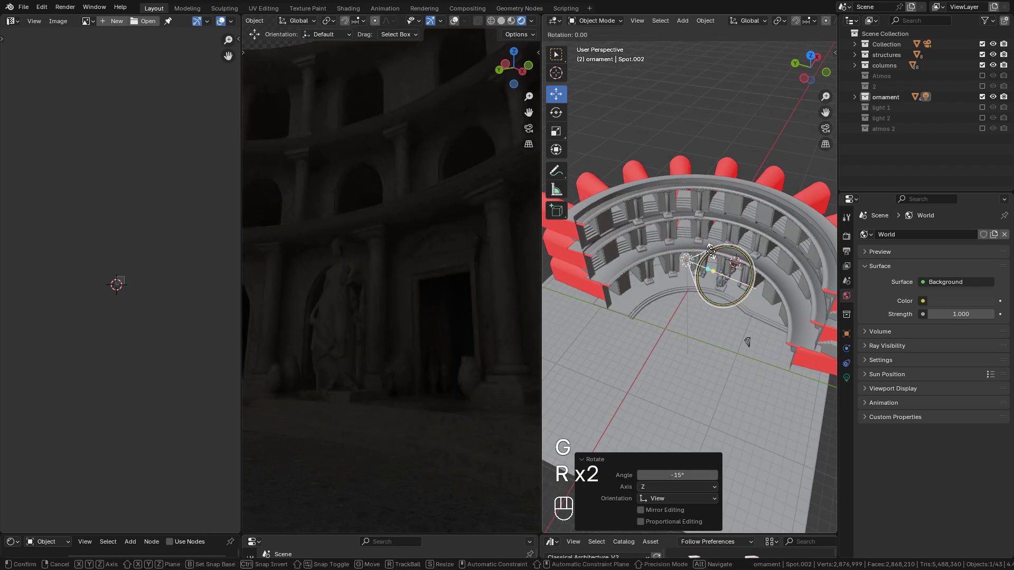
key(z)
click(755, 252)
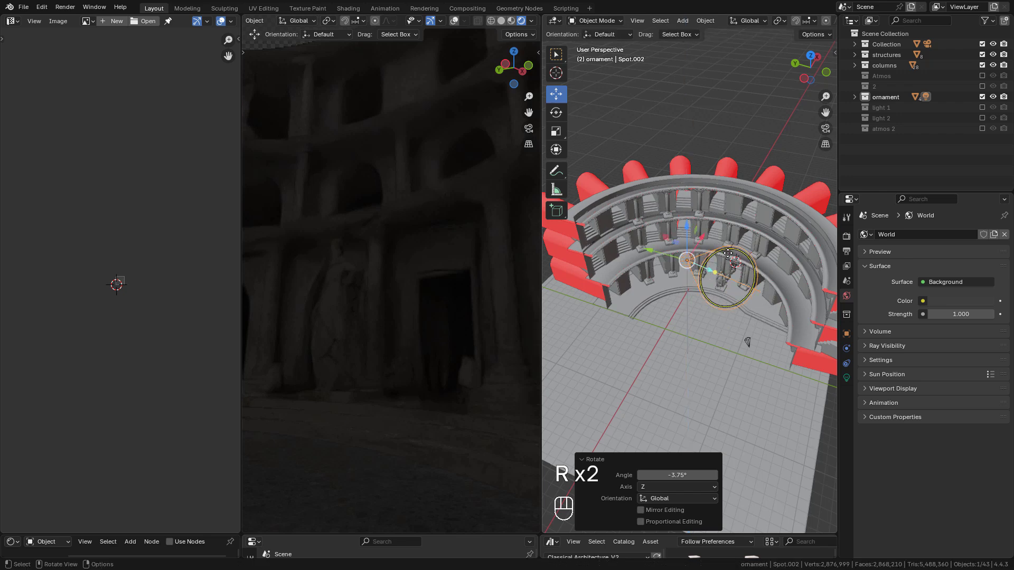
key(g)
click(730, 255)
key(shift+t)
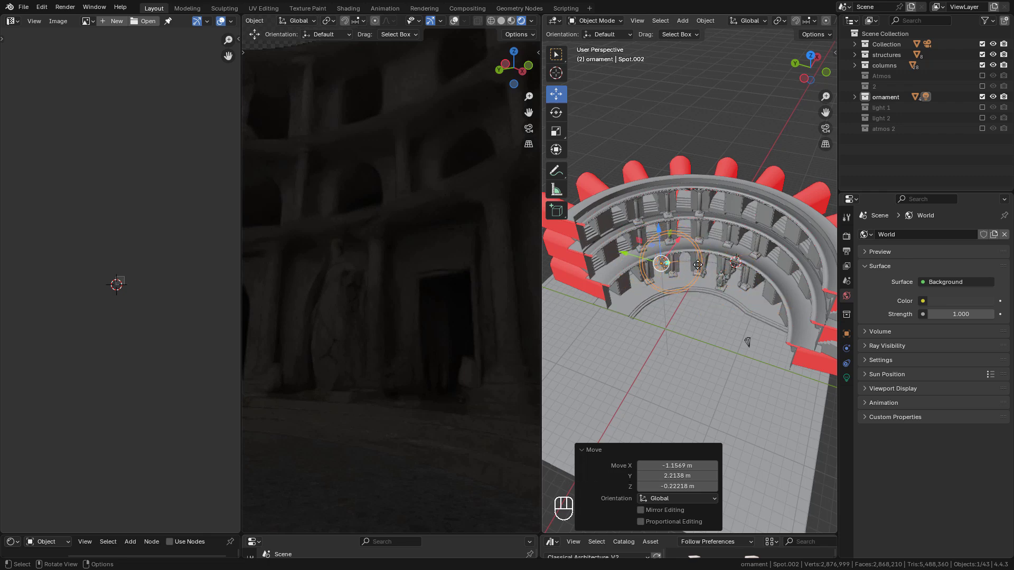
middle_drag(754, 282, 729, 279)
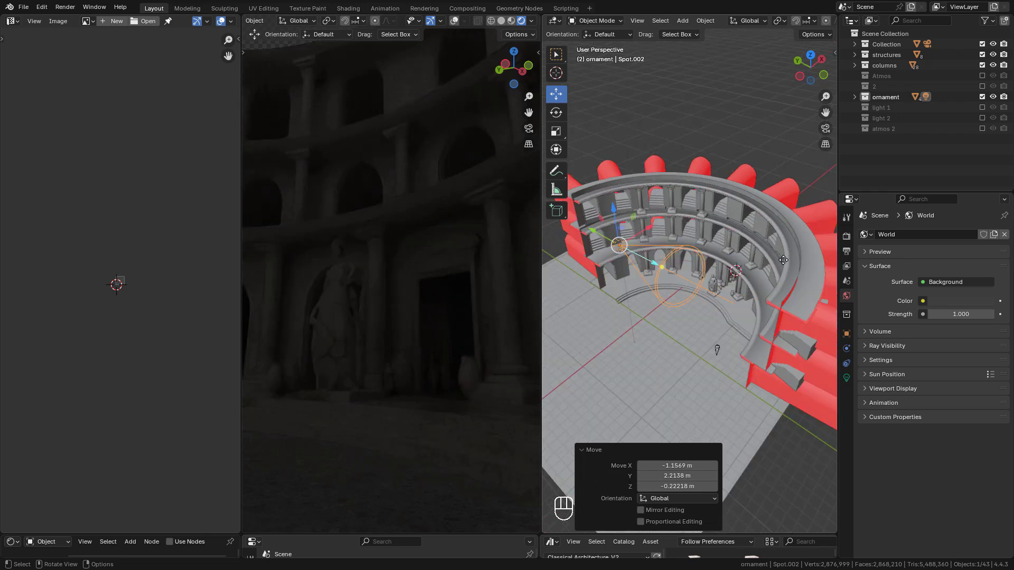
Enable nodes on the spot light and set its emission strength to 300
click(846, 378)
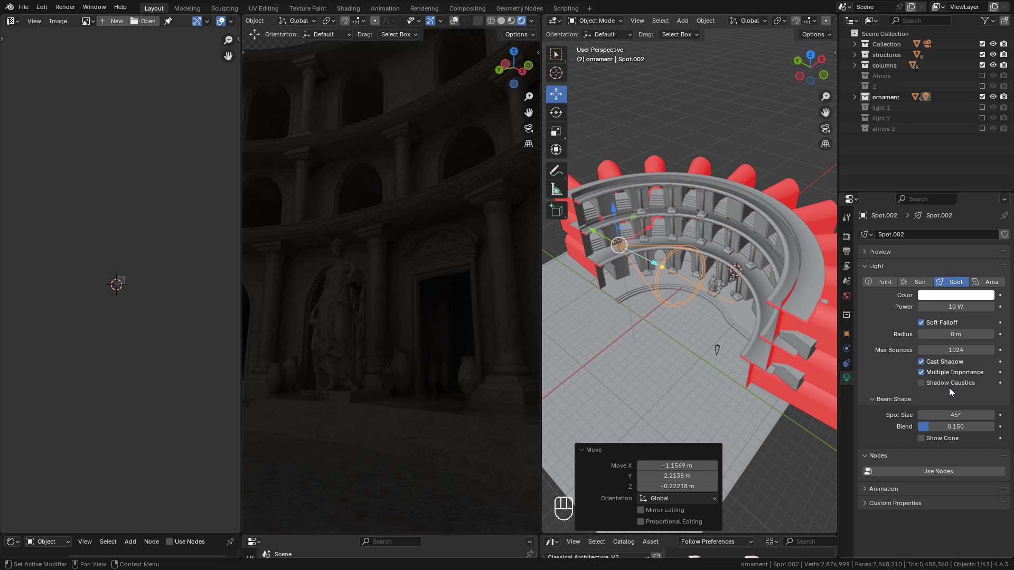
click(943, 471)
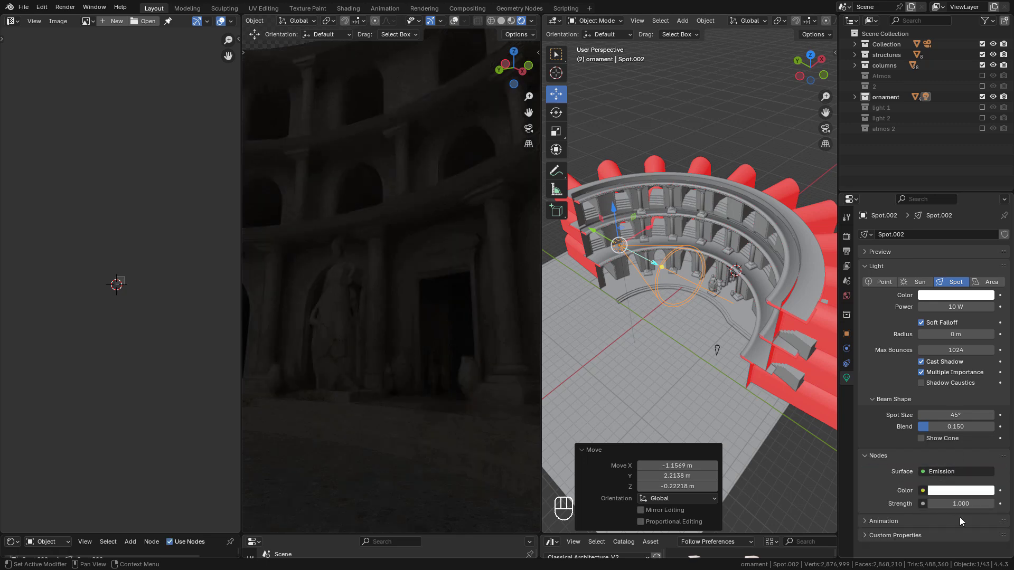
click(947, 503)
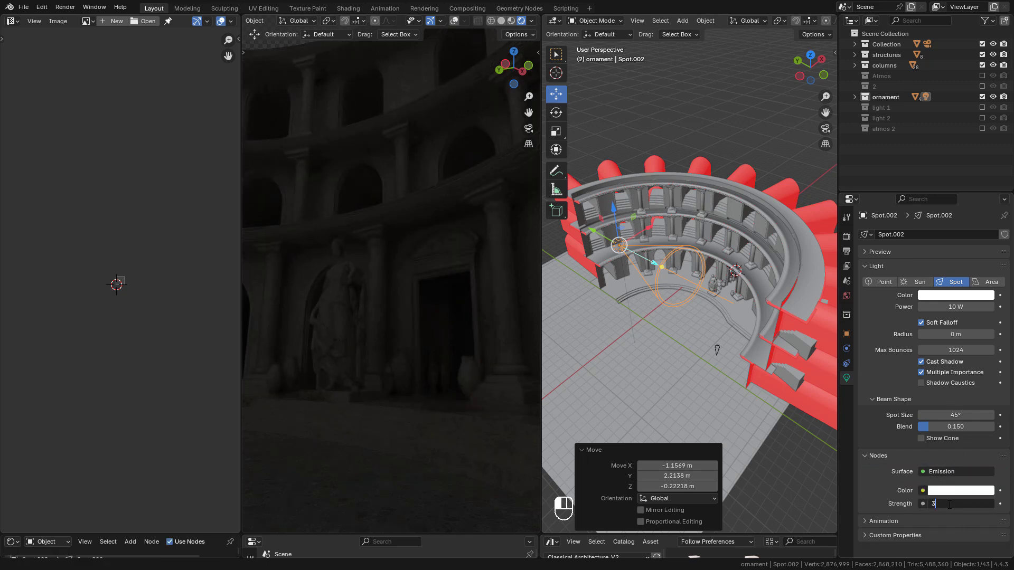
text(300)
key(Return)
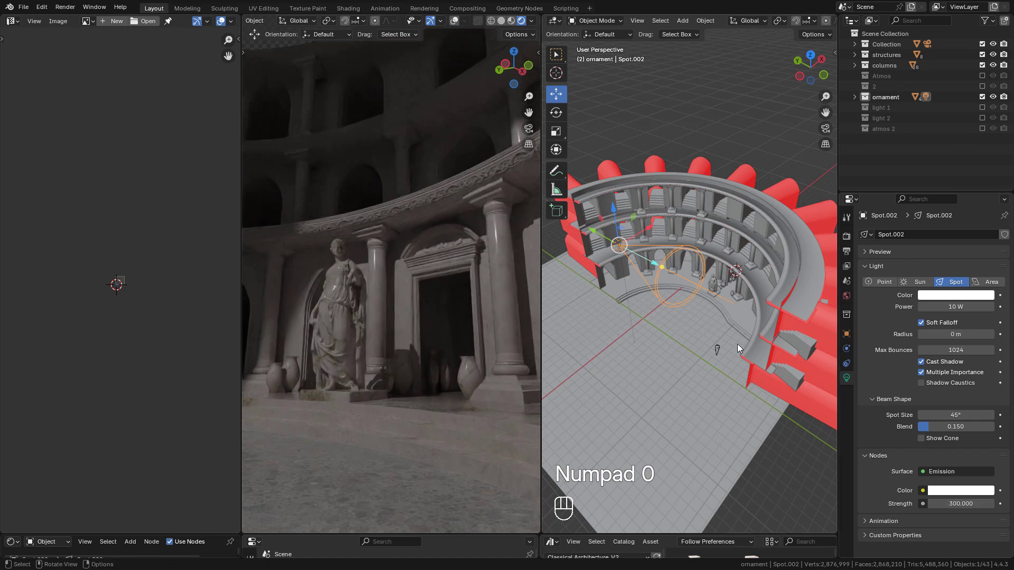
Rotate the spot light about -14.9° in the view and set its strength to 319.6, spot size to 31.6° and blend to 0.238
key(r)
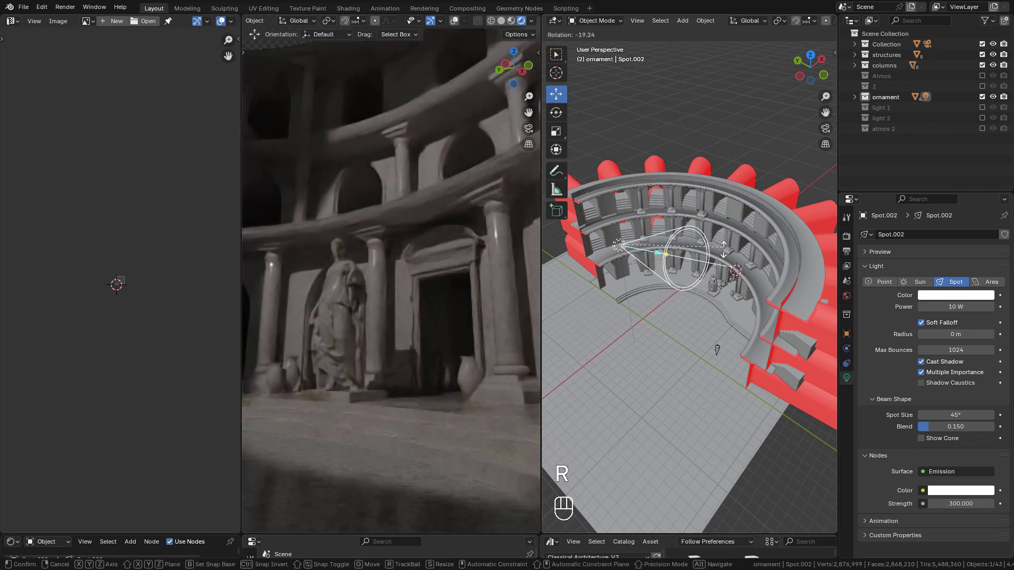
click(746, 277)
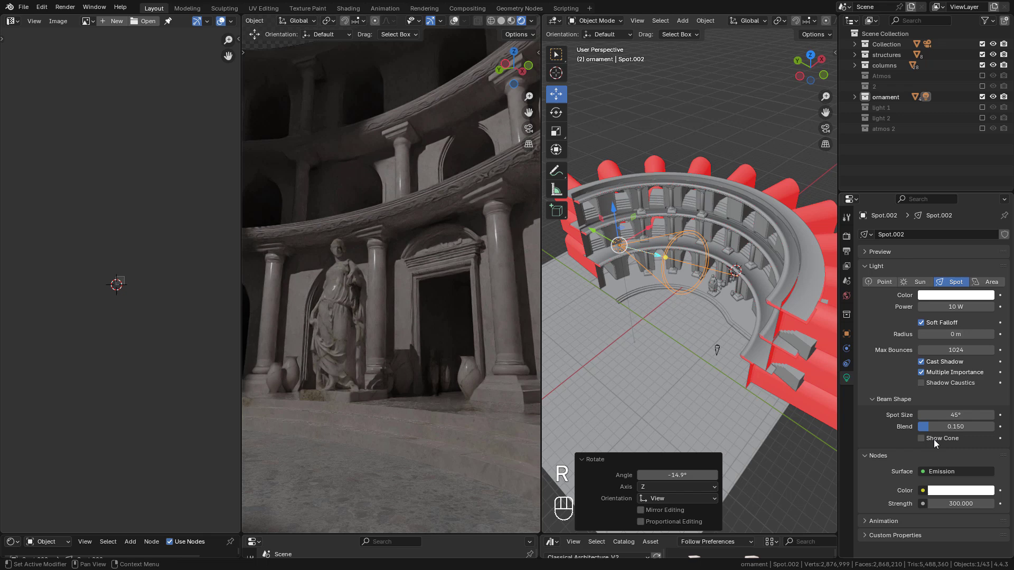
drag(969, 504, 981, 486)
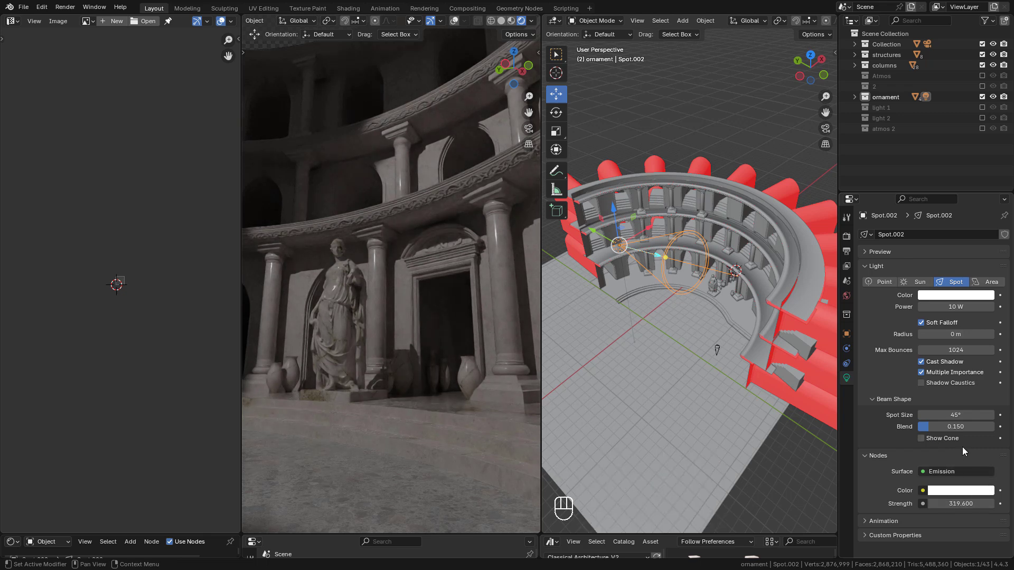
drag(957, 415, 935, 426)
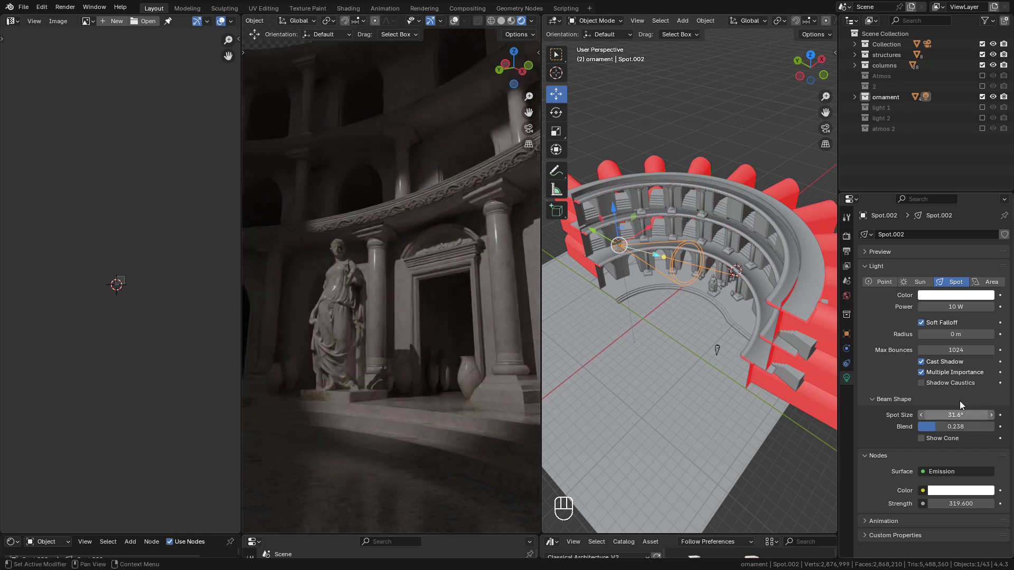
Change the UV Editor area to a Shader Editor showing the spot light's nodes
click(12, 21)
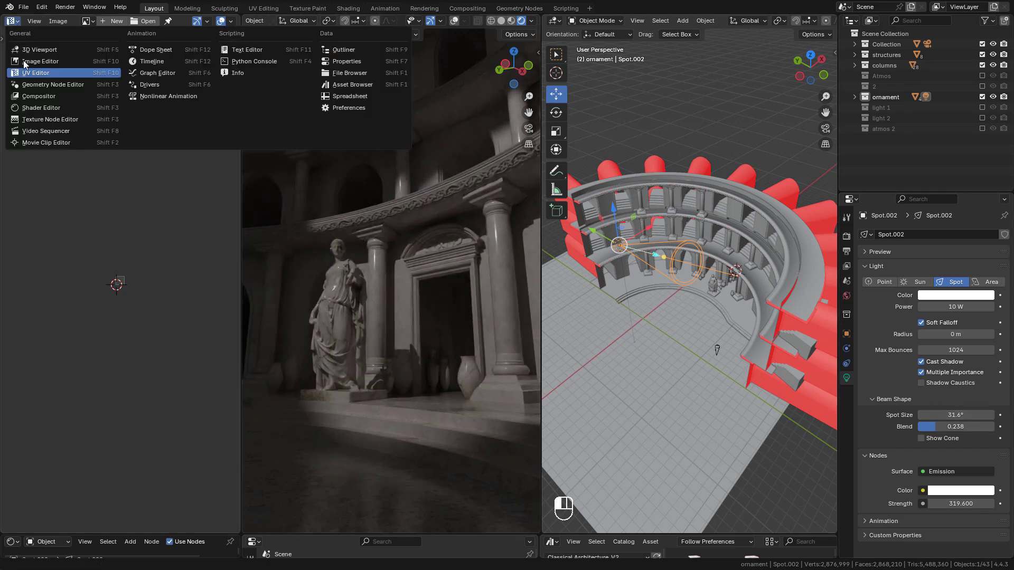
click(35, 108)
scroll(139, 209, down, 3)
scroll(158, 224, up, 6)
middle_drag(134, 213, 48, 196)
scroll(154, 214, up, 4)
Reposition the Emission node and feed its color from an Image Texture with Mapping and Texture Coordinate nodes
click(134, 208)
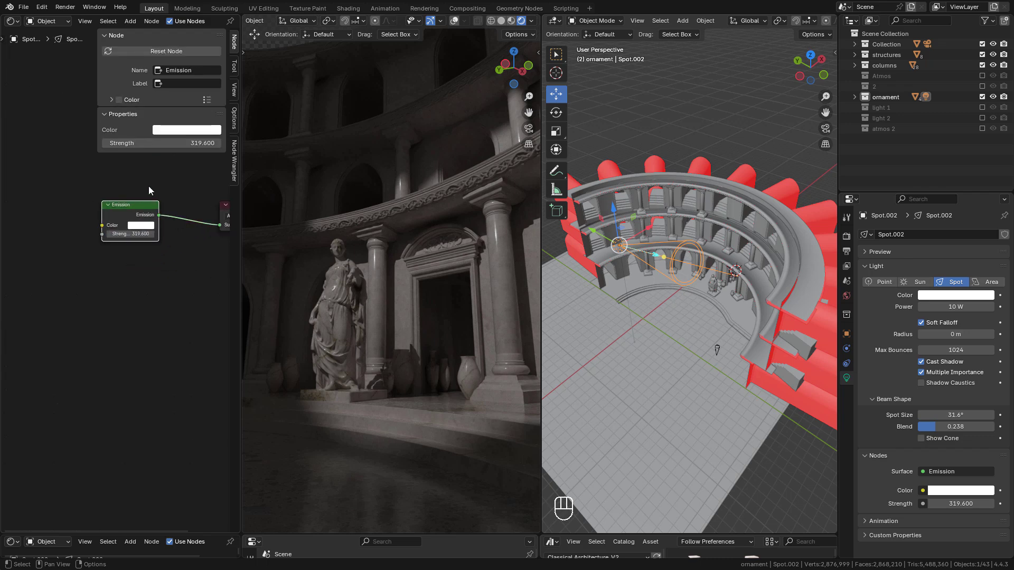
key(g)
middle_drag(190, 245, 163, 242)
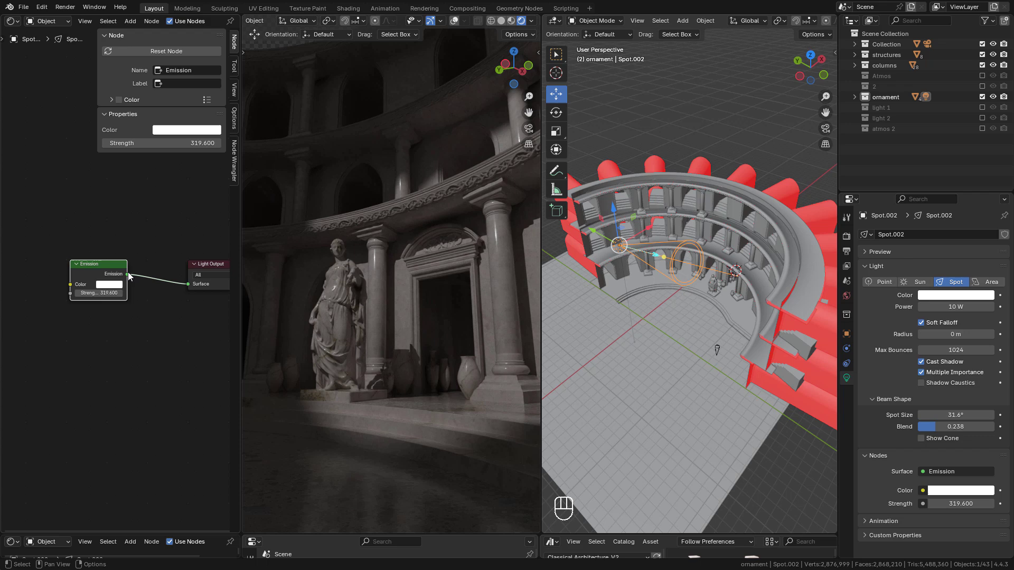
key(ctrl)
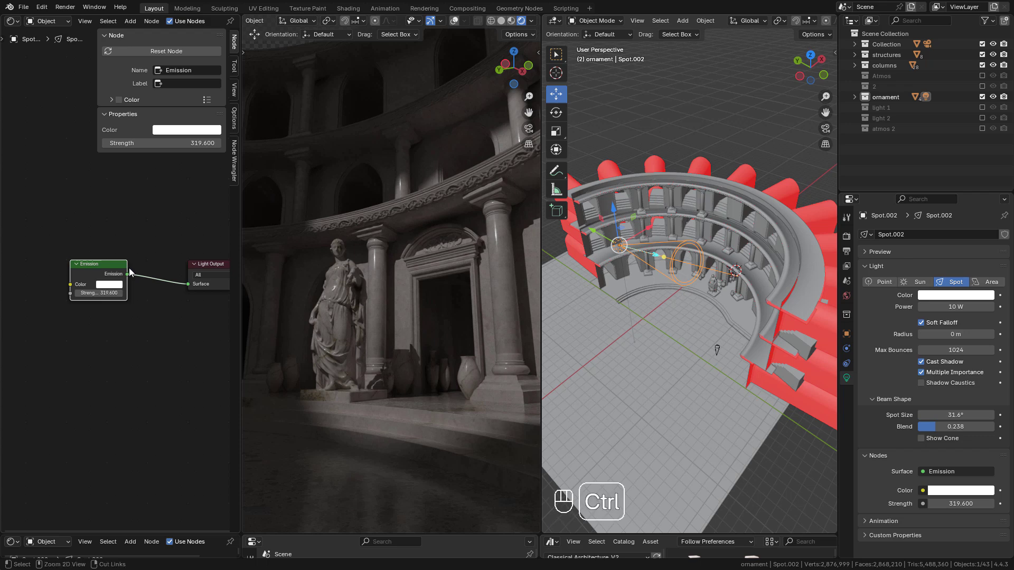
key(ctrl+t)
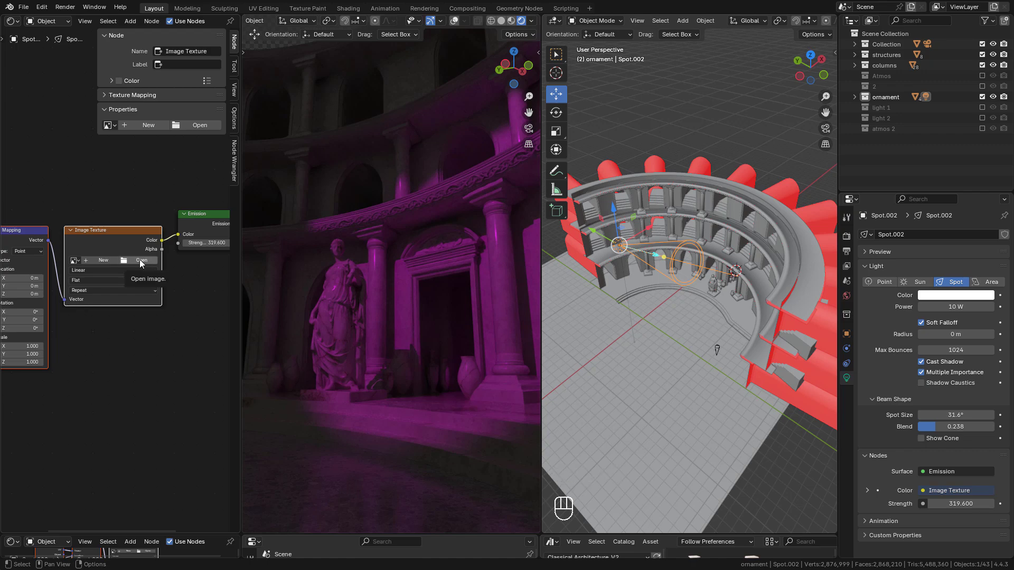
Load alpha2.png into the light's Image Texture node and set the spot light's radius to 0.128 m and power to 91.7 W
click(139, 259)
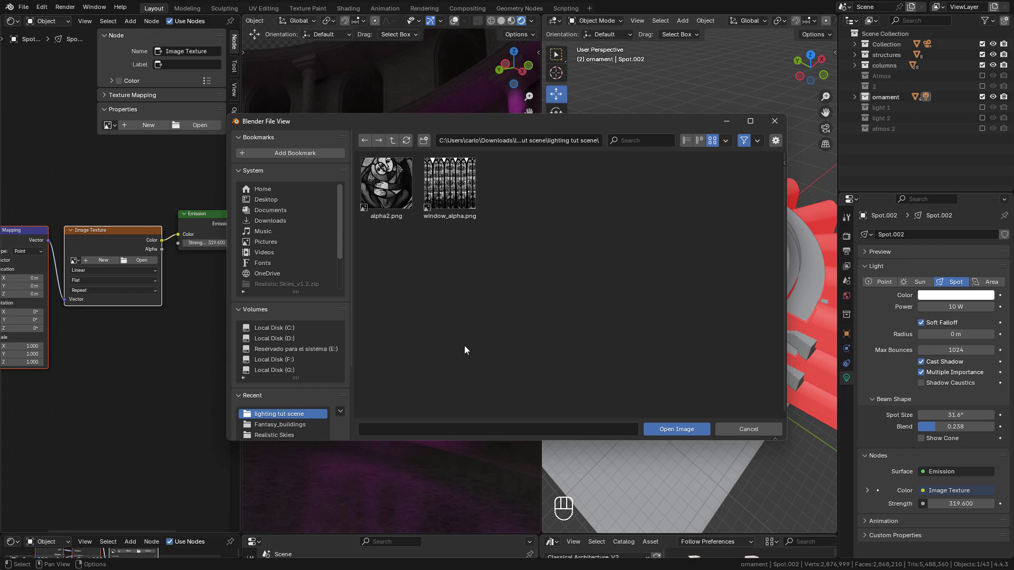
click(393, 182)
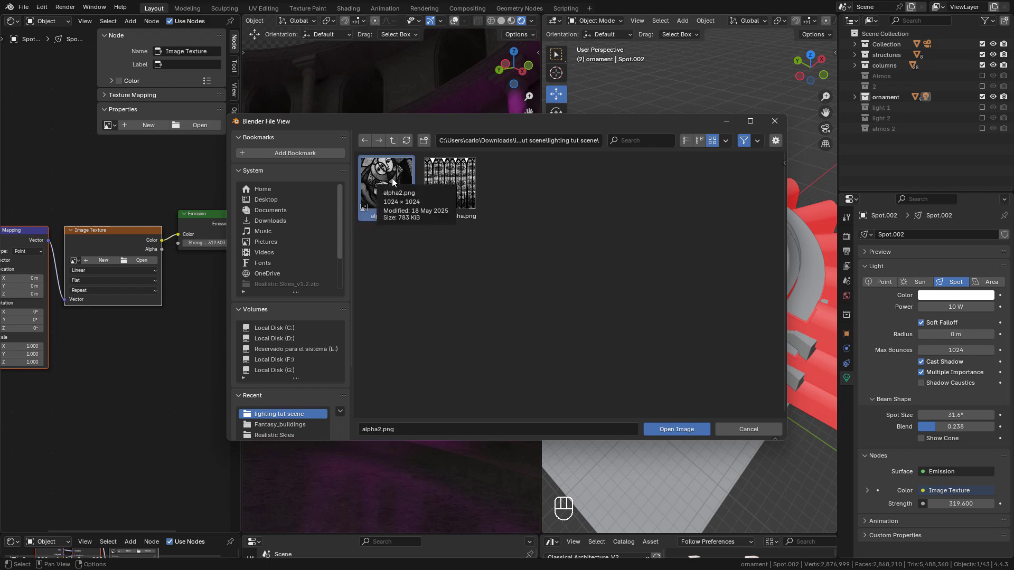
double_click(392, 181)
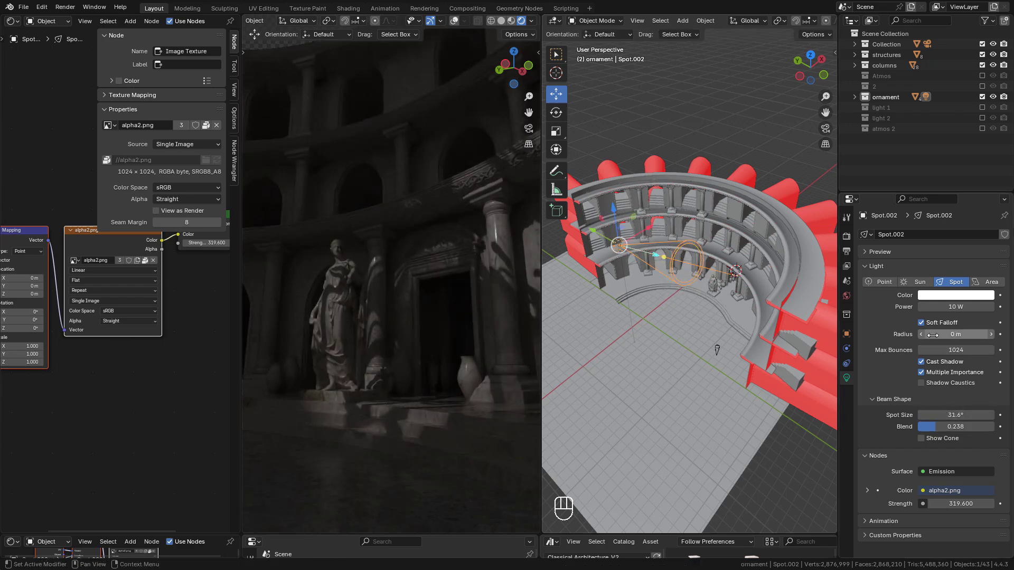
drag(955, 334, 991, 306)
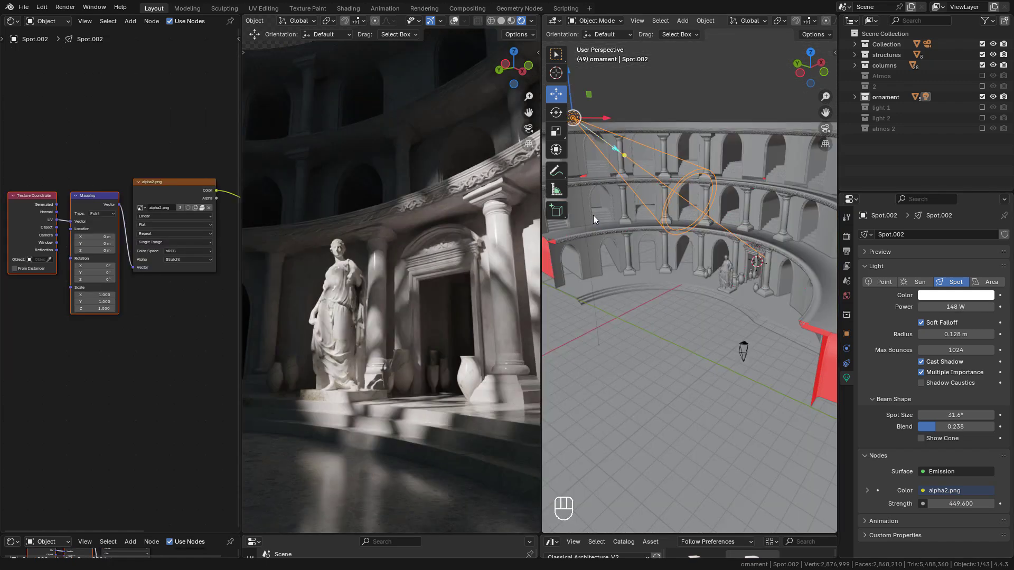
mouse_move(98, 293)
mouse_down()
mouse_move(108, 293)
mouse_move(98, 294)
mouse_move(102, 280)
mouse_move(120, 279)
mouse_move(95, 279)
mouse_up()
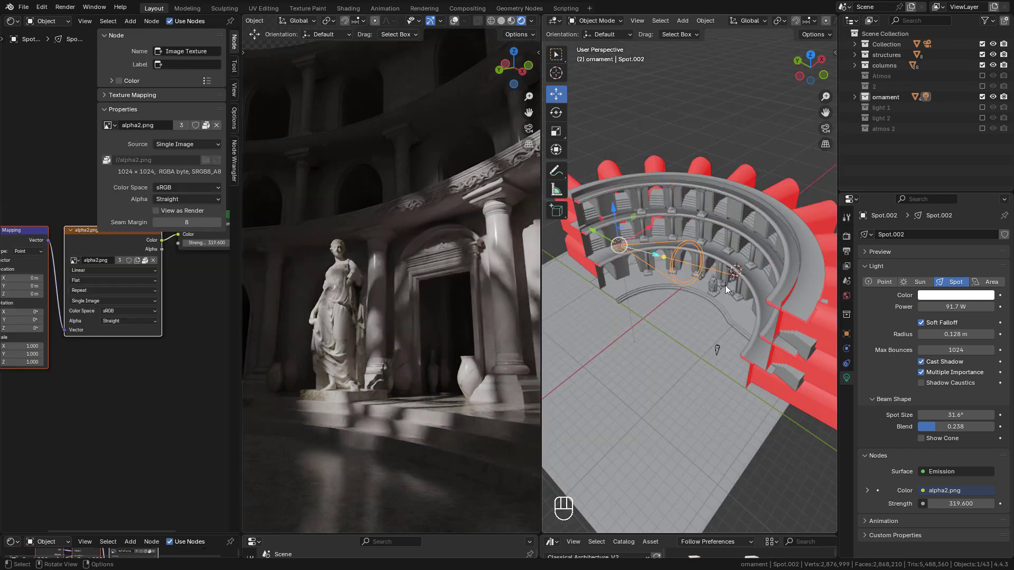
Add a cube, shift it about -1.74 m along Y and scale it up until it encloses the whole architecture
scroll(727, 289, down, 3)
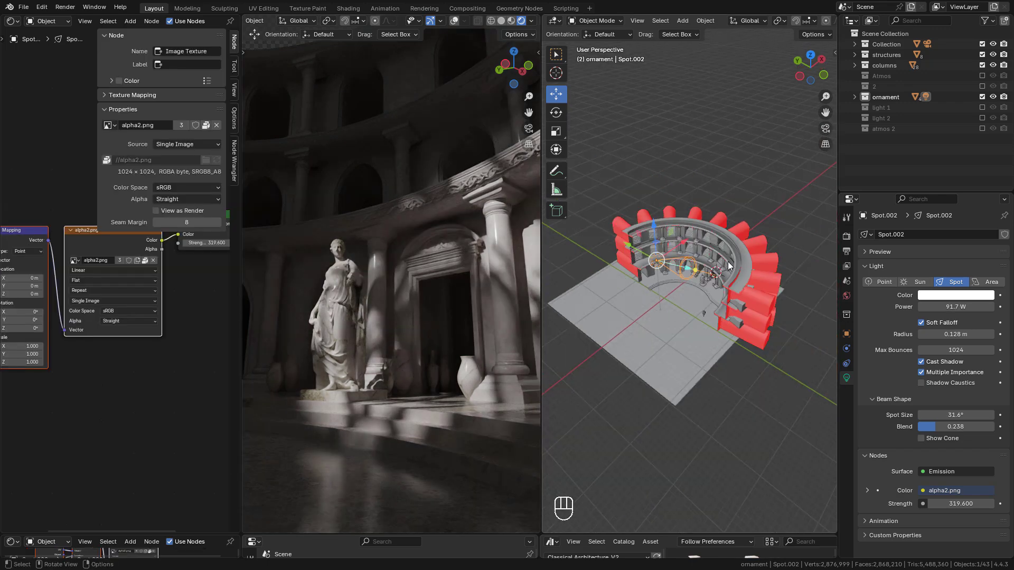
middle_drag(730, 266, 713, 260)
key(shift+a)
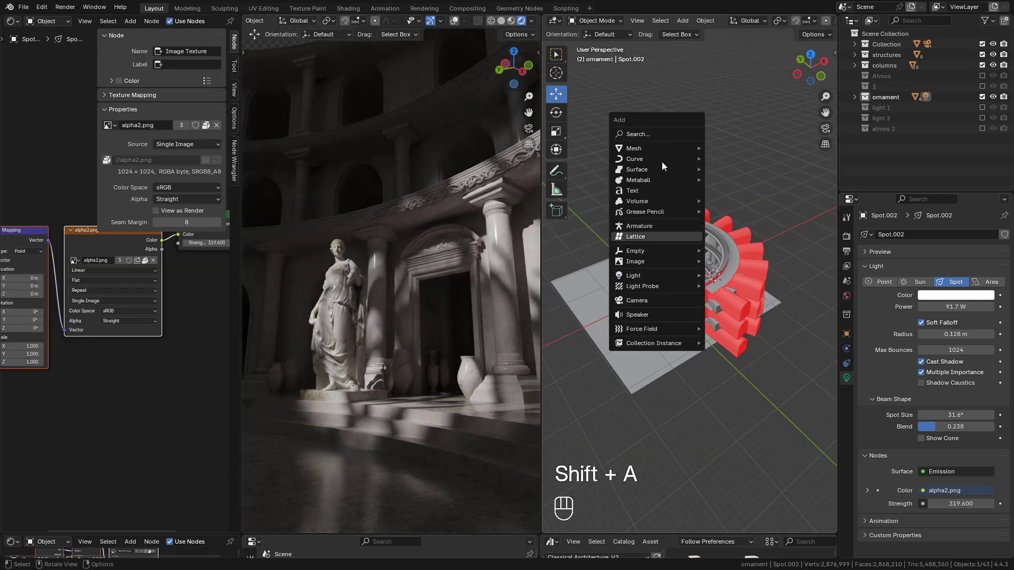
mouse_move(648, 150)
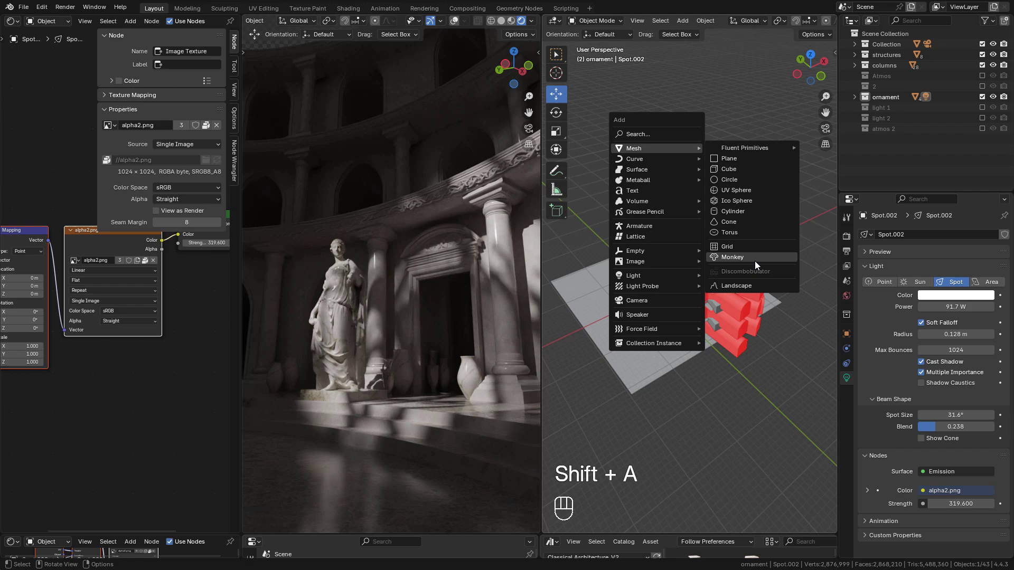
click(729, 169)
key(s)
key(s)
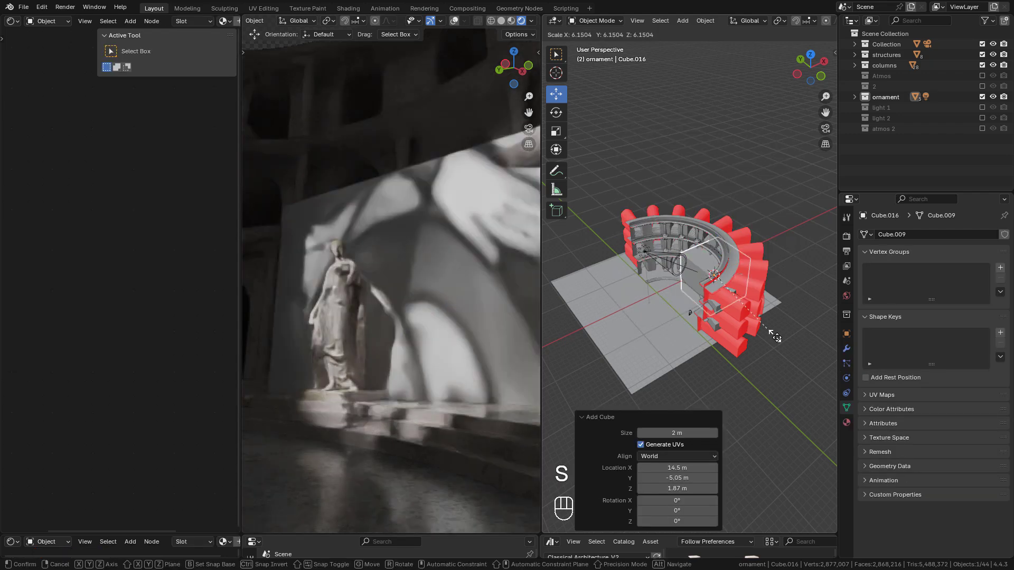
click(770, 313)
drag(728, 271, 640, 267)
key(s)
click(728, 318)
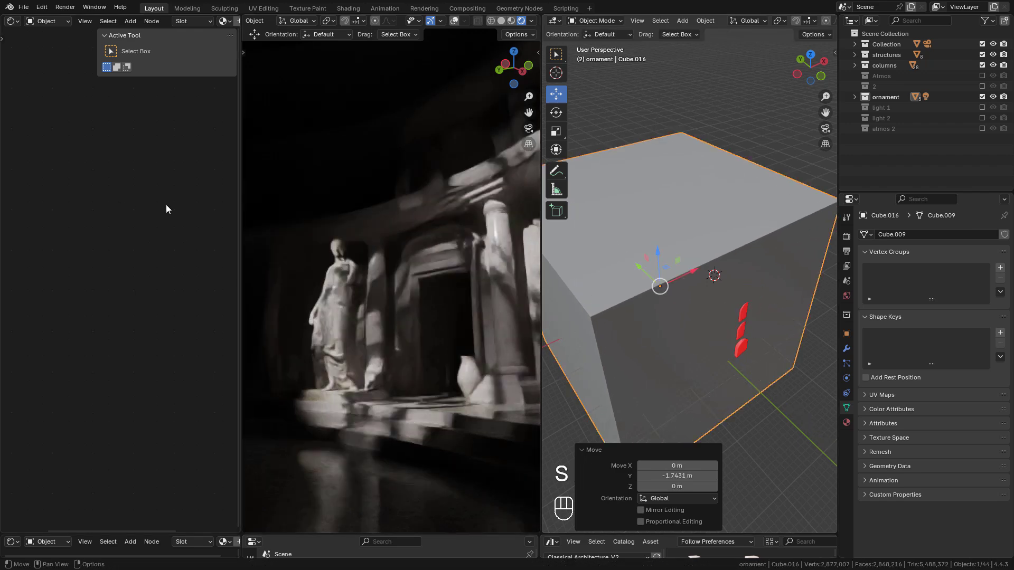
Create a new material for the enclosing cube in the Shader Editor
click(141, 163)
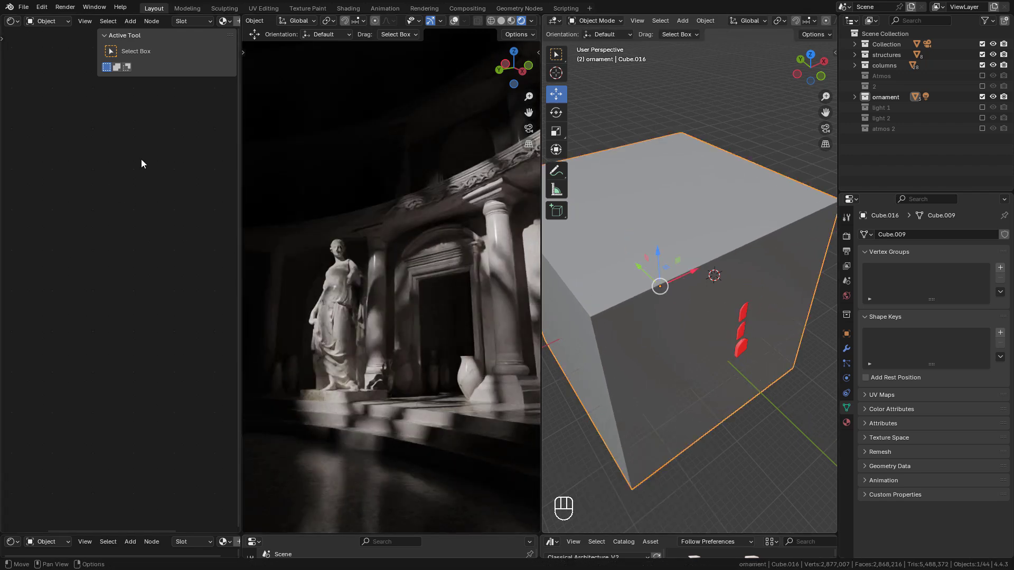
scroll(195, 21, down, 4)
click(186, 20)
key(n)
scroll(170, 234, down, 4)
middle_drag(170, 234, 144, 261)
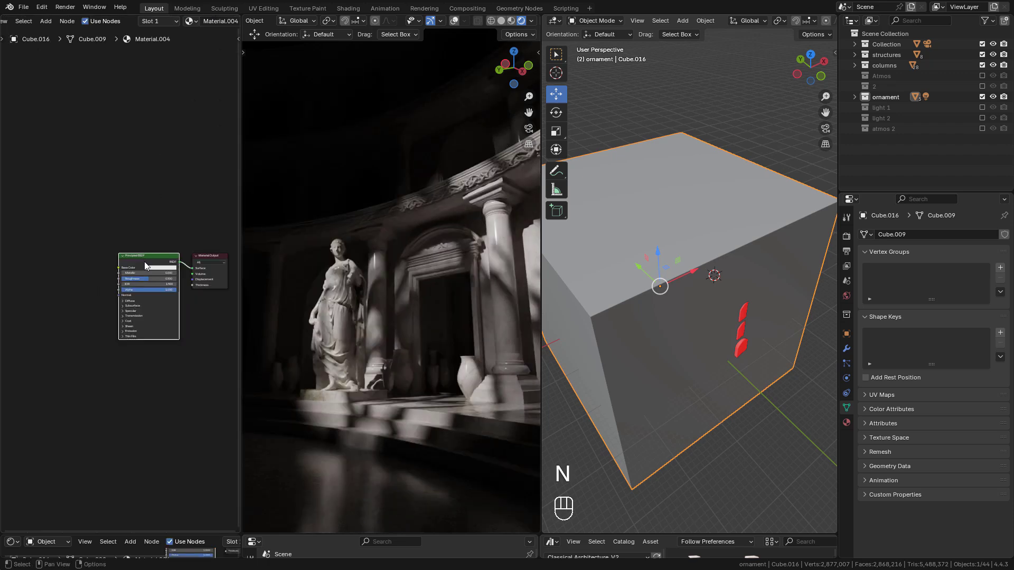
Replace the cube material's Principled BSDF with a Volume Scatter node connected to the Material Output's Volume input
key(x)
key(shift+a)
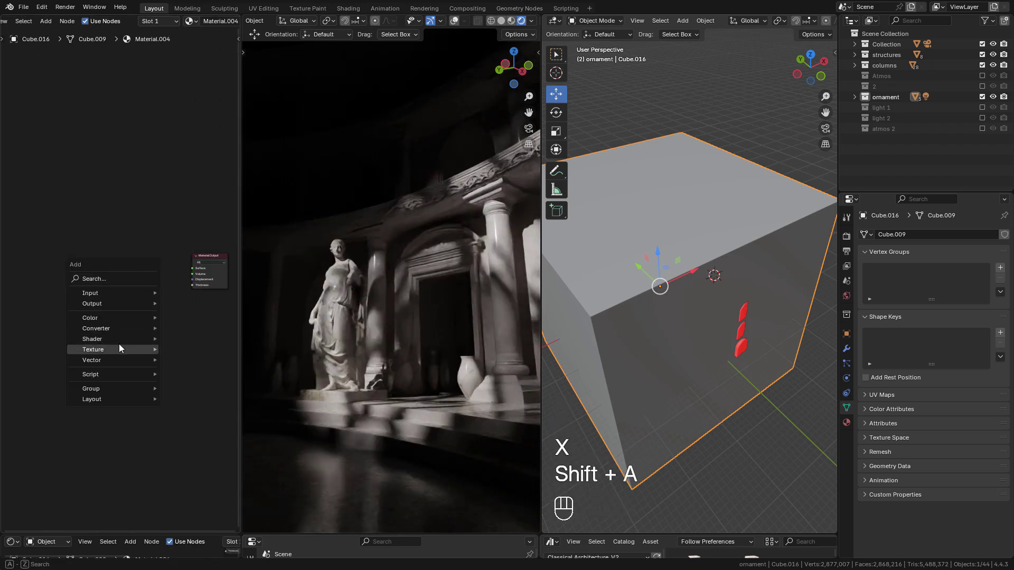
mouse_move(119, 339)
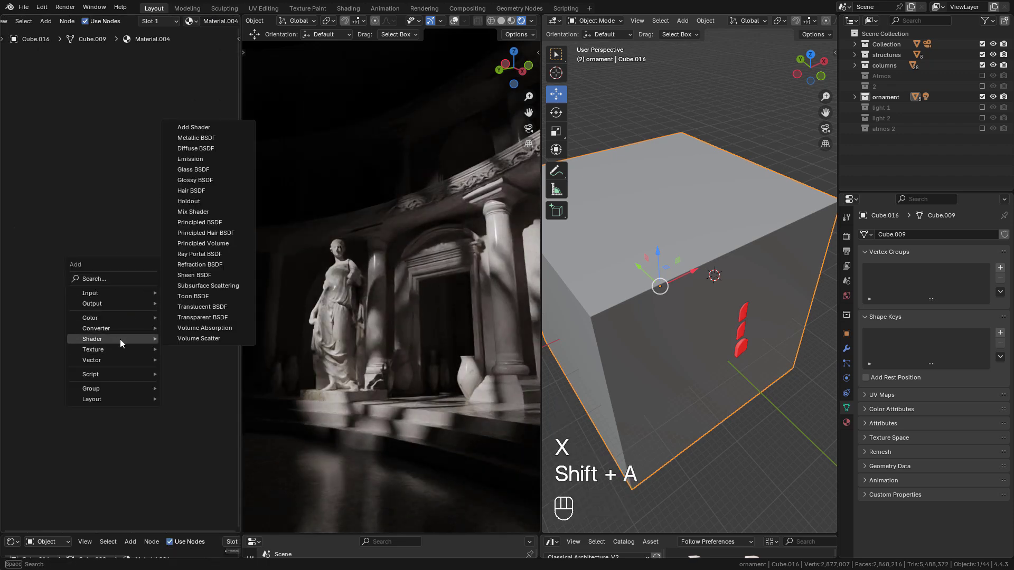
click(178, 338)
click(97, 278)
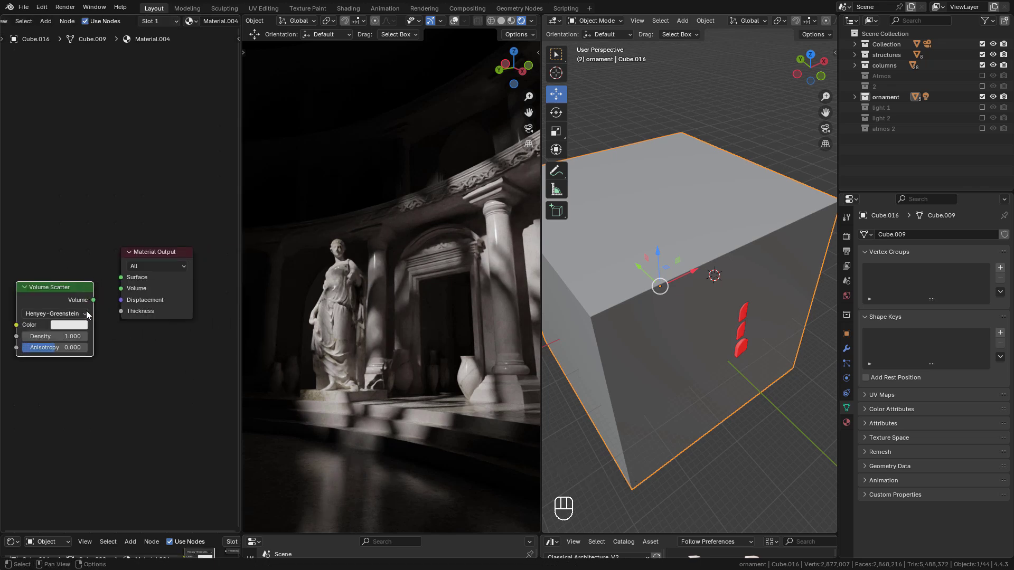
drag(93, 299, 106, 246)
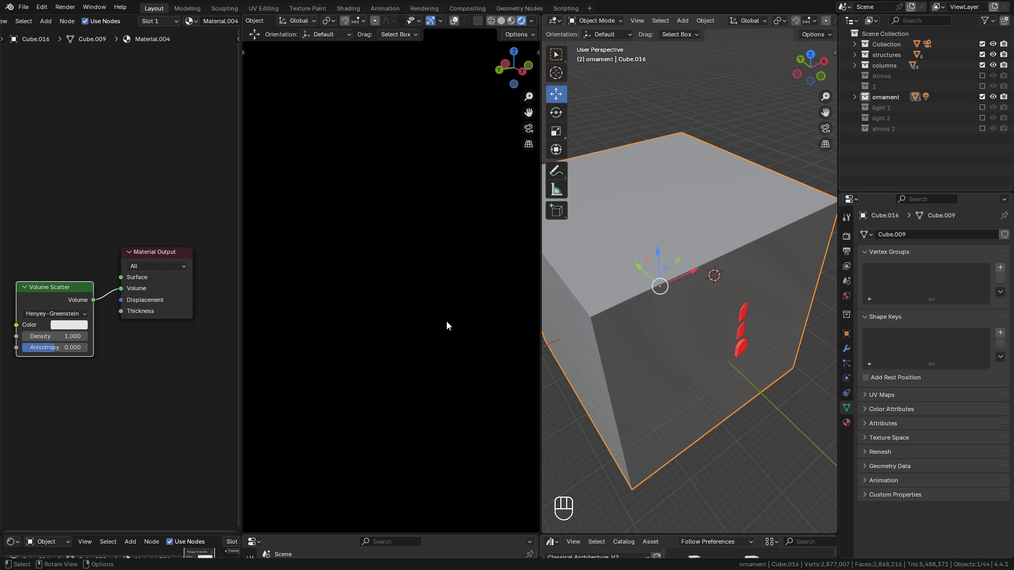
Set the Volume Scatter phase to Rayleigh and its density to 0.05
click(76, 316)
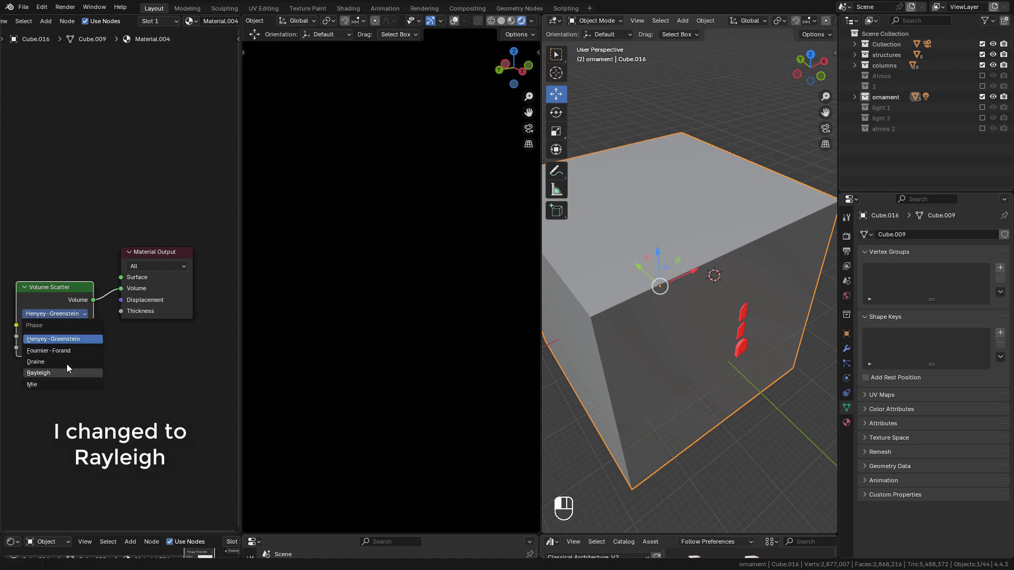
click(67, 365)
click(61, 336)
text(0)
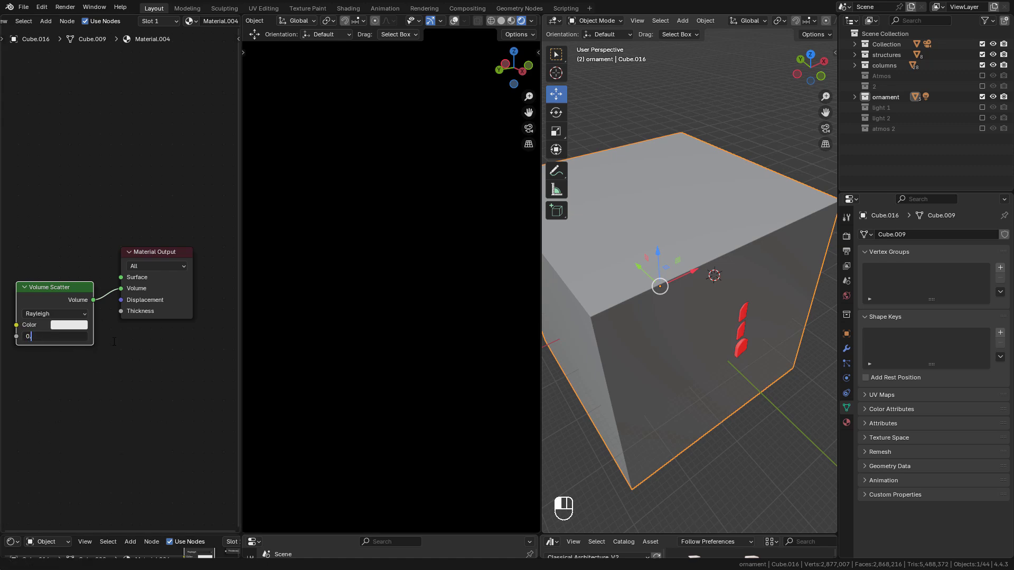
text(.05)
click(114, 342)
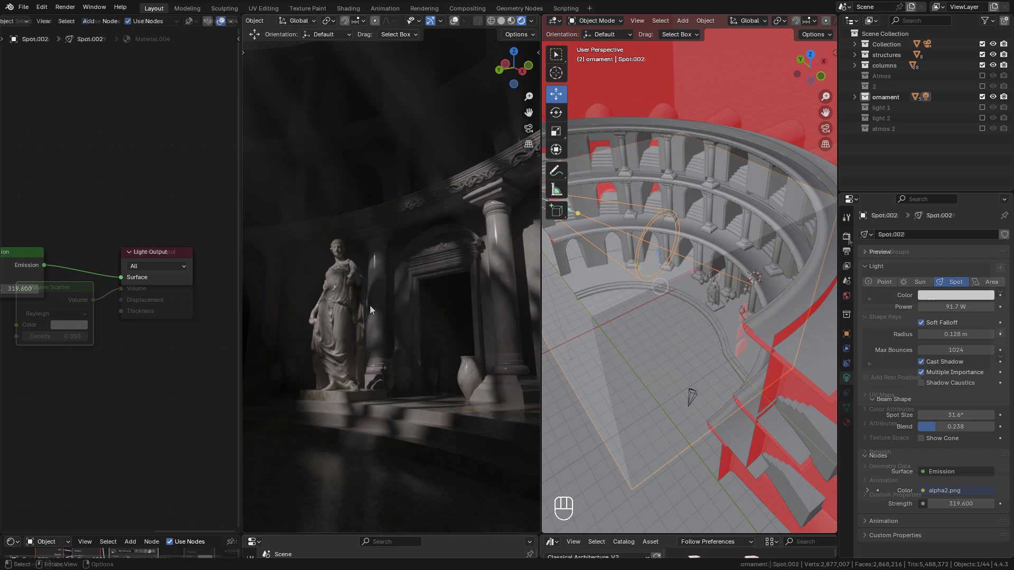
Set the spot light's power to 148 W and emission strength to 449.6, and try adjusting its color while keeping it white
drag(935, 306, 946, 332)
drag(948, 504, 974, 504)
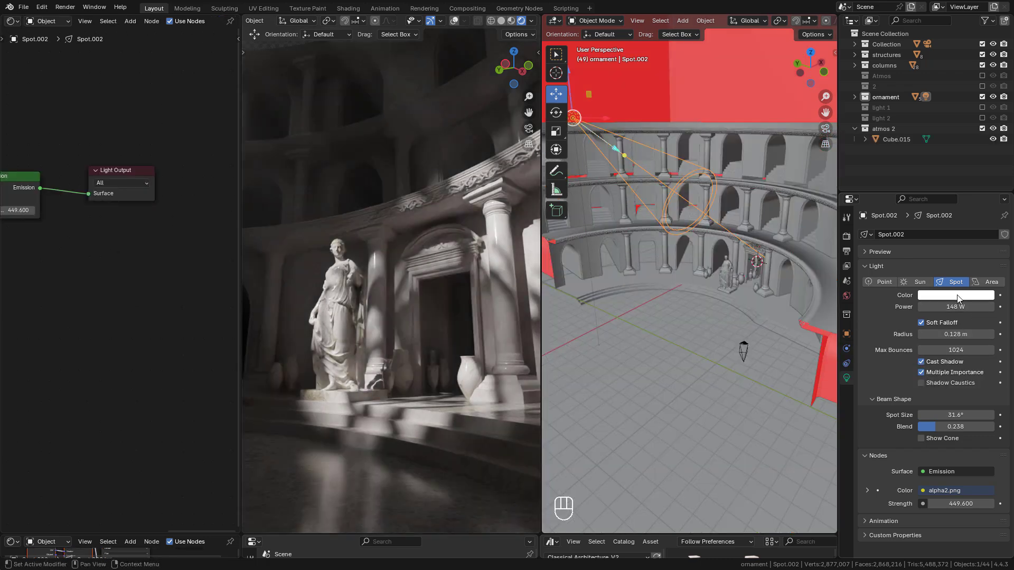
click(960, 299)
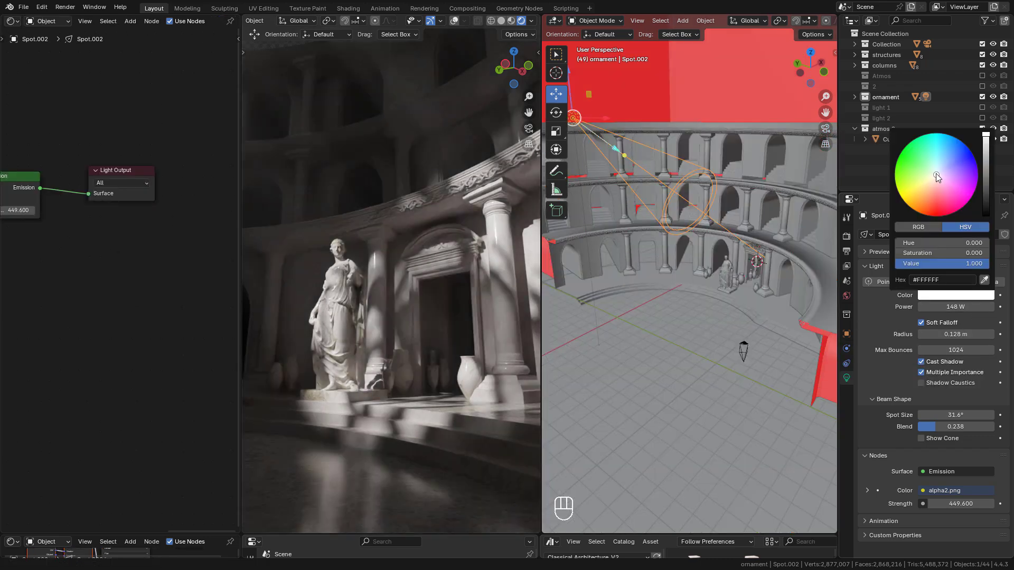
drag(937, 178, 936, 177)
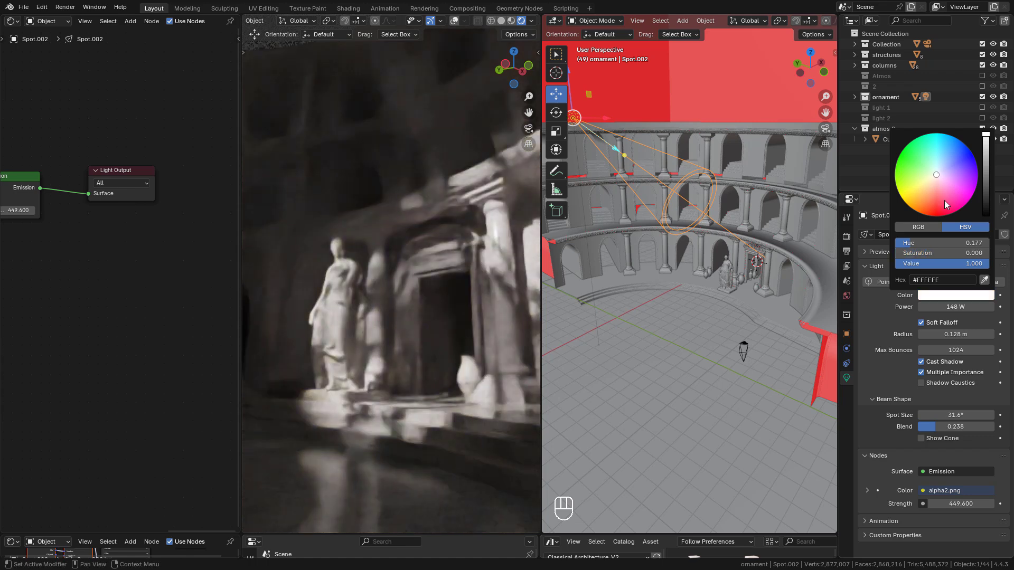
Choose Medium High Contrast as the Look in the render's Color Management settings
click(846, 238)
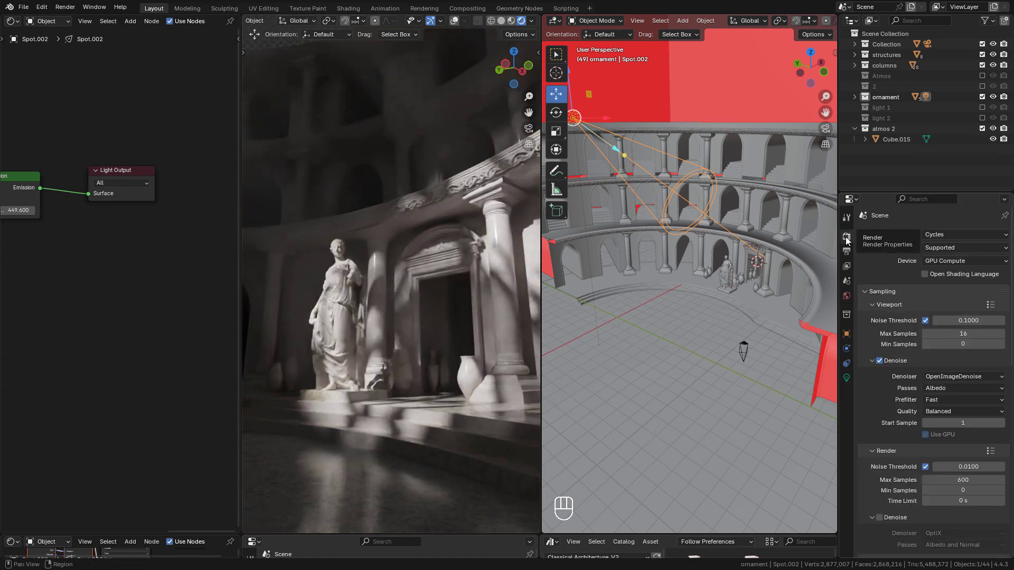
scroll(858, 440, down, 15)
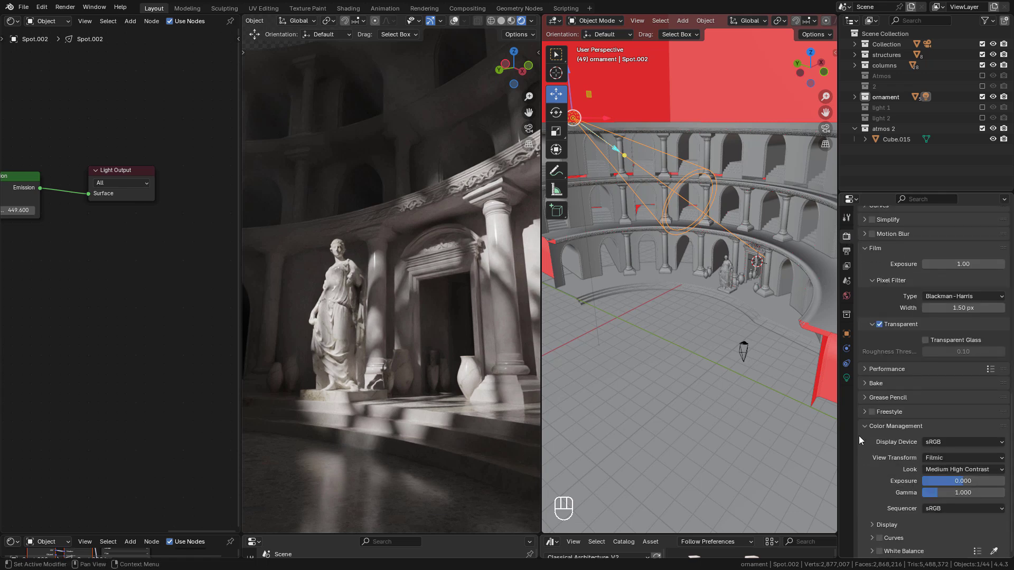
click(942, 467)
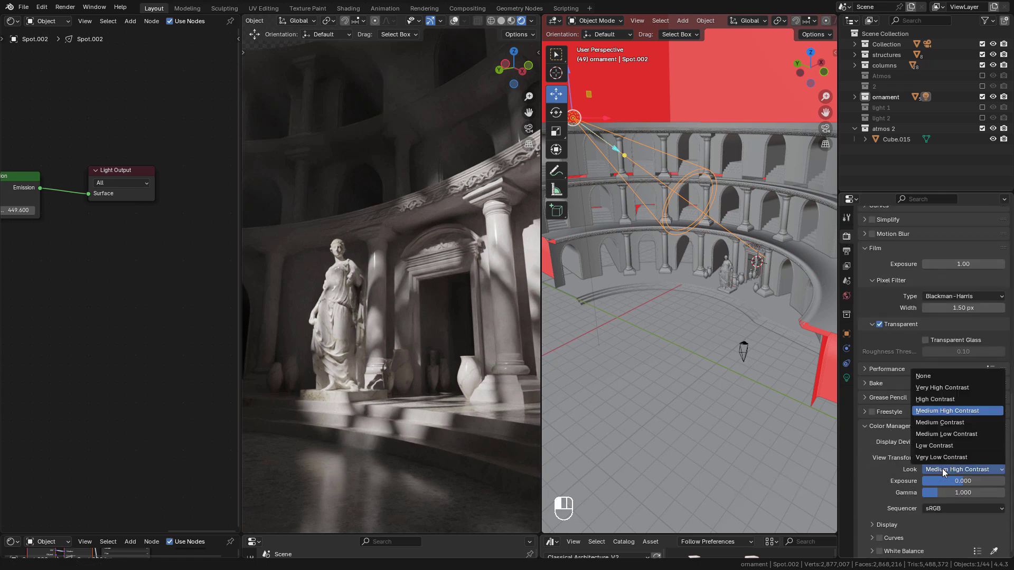
click(944, 411)
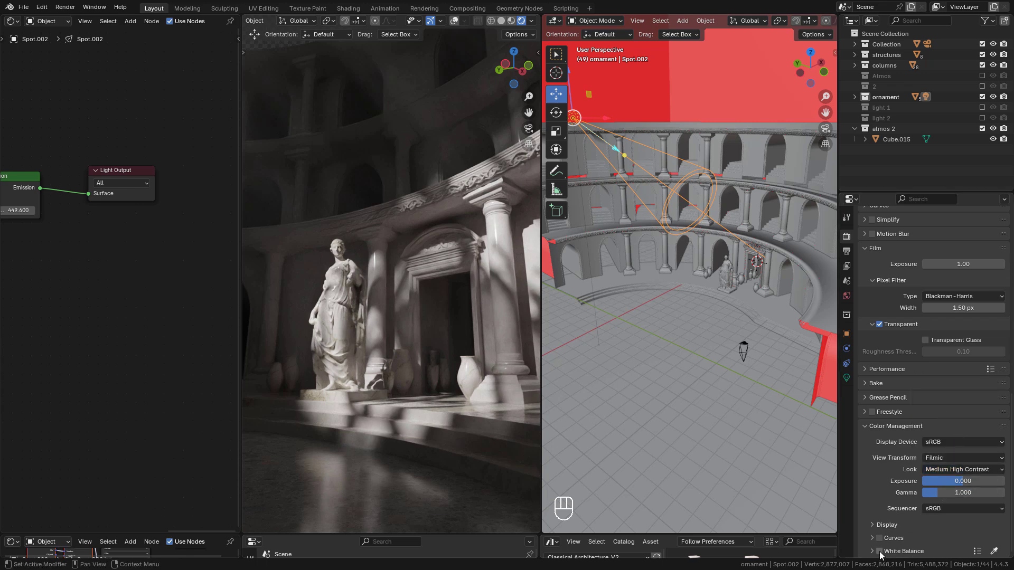
Enable White Balance and try the Illuminant presets from A through D65, settling on Illuminant D75
click(977, 551)
click(949, 206)
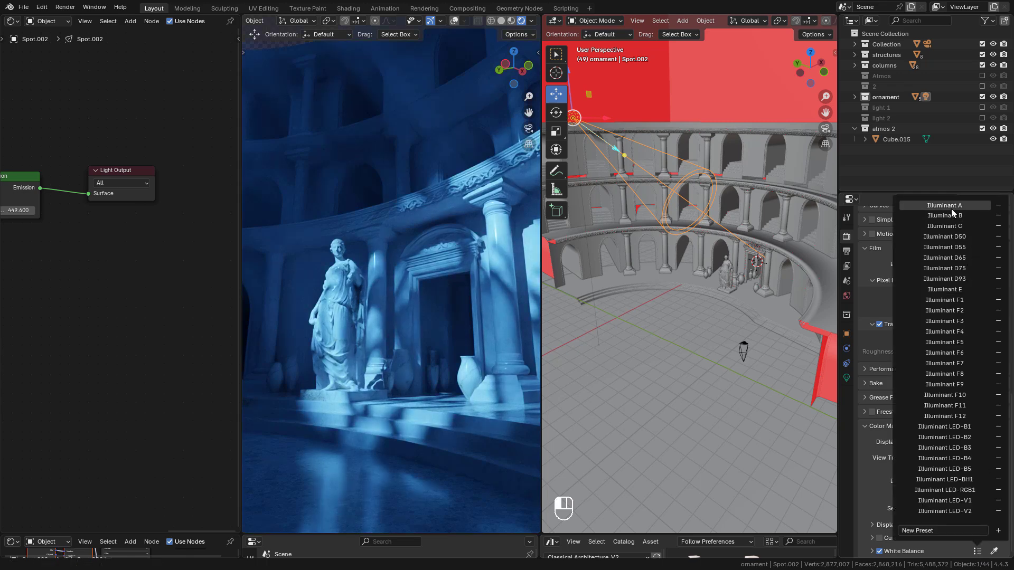
click(953, 214)
click(955, 226)
click(956, 237)
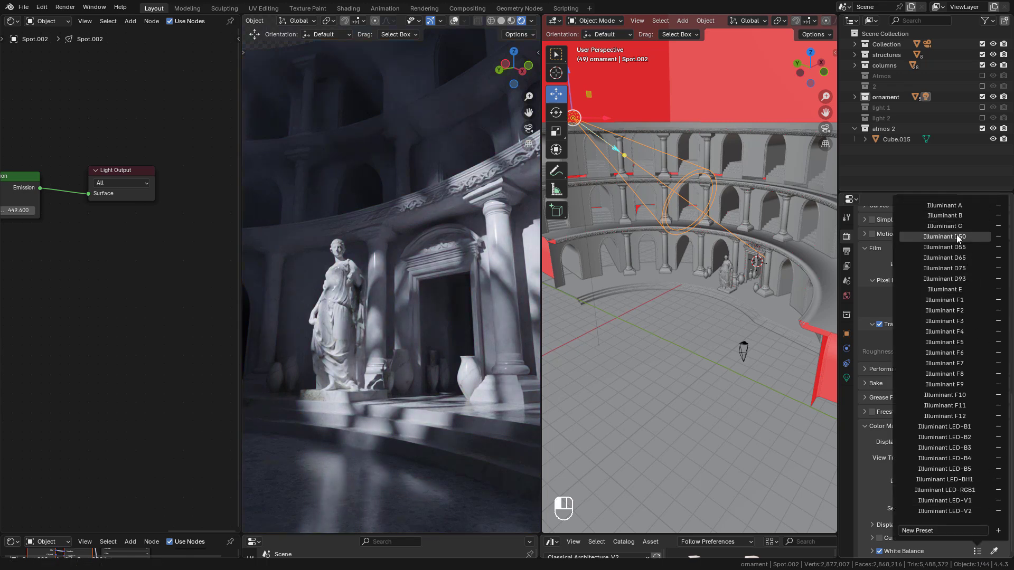
click(957, 247)
click(959, 257)
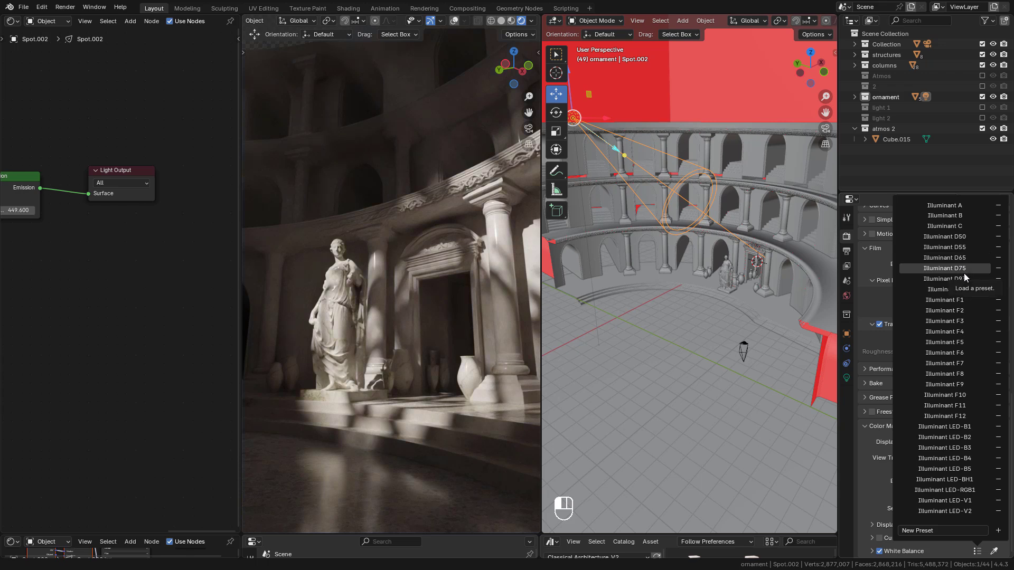
click(964, 268)
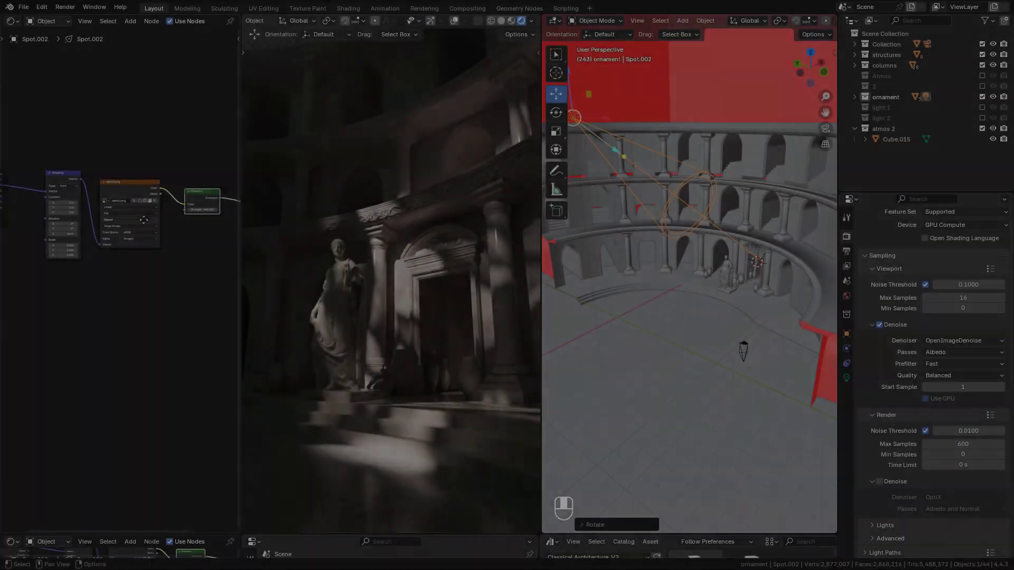
Replace the image in the spot light's Image Texture node with caustic1_001.jpg
middle_drag(143, 219, 167, 220)
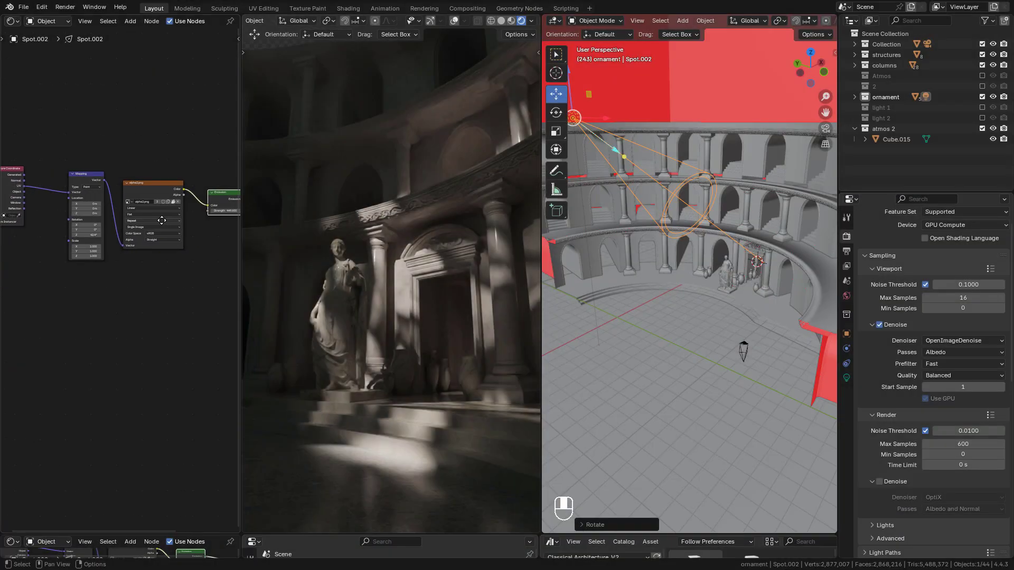
click(178, 201)
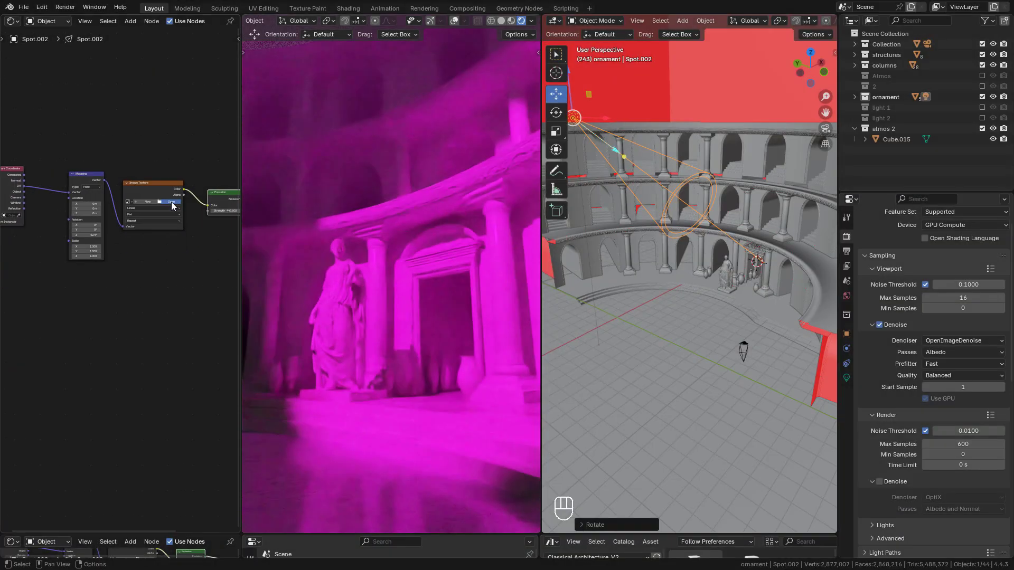
click(171, 201)
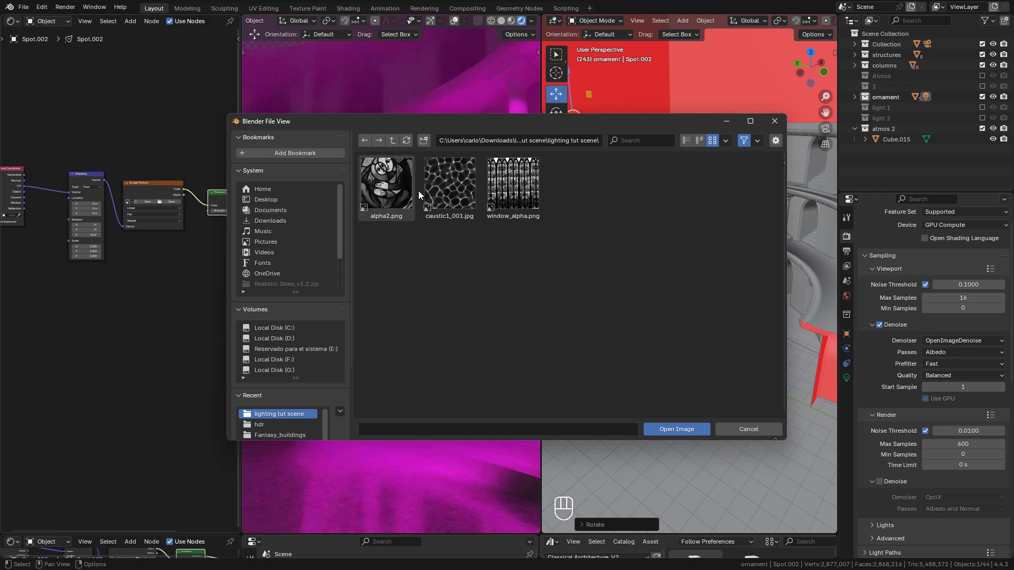
double_click(457, 182)
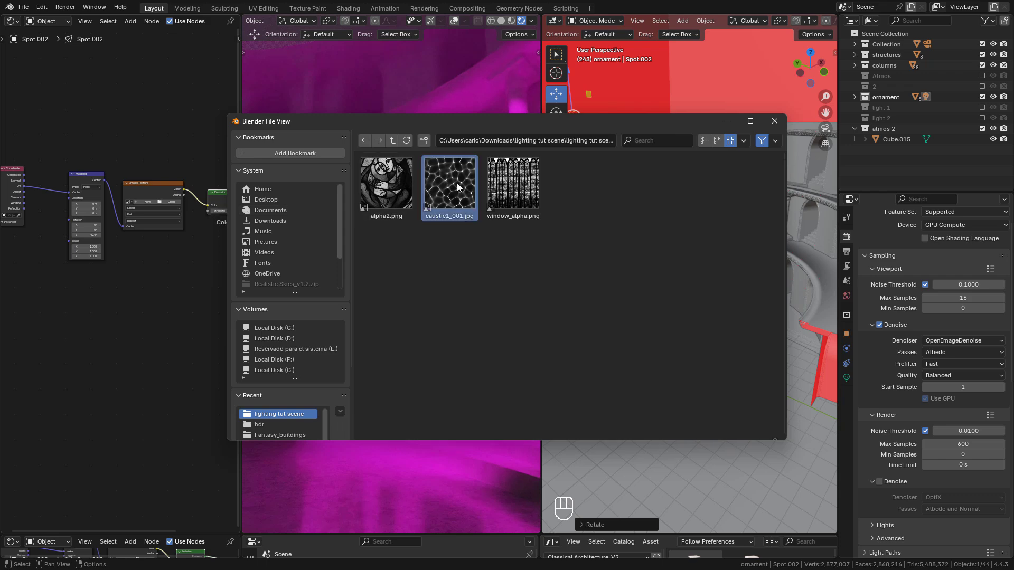
scroll(95, 247, up, 2)
scroll(95, 247, up, 3)
middle_drag(95, 247, 152, 272)
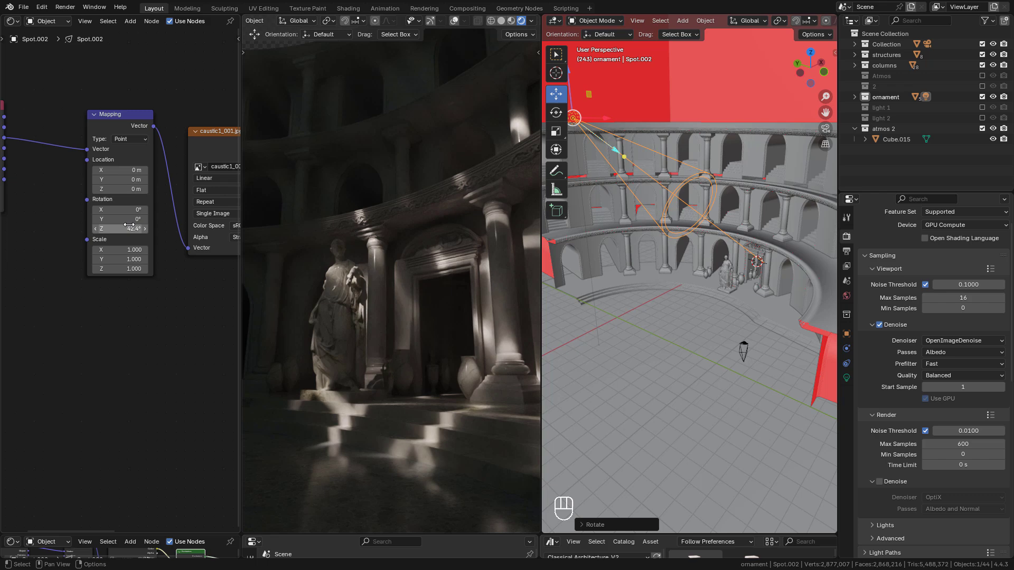
Set the Mapping node's Z rotation to 42.4° and move the Image Texture node closer to the Emission node
mouse_move(126, 229)
mouse_down()
mouse_move(184, 229)
mouse_move(132, 229)
mouse_up()
scroll(195, 229, down, 4)
middle_drag(184, 230, 156, 242)
scroll(156, 242, down, 4)
drag(101, 214, 118, 214)
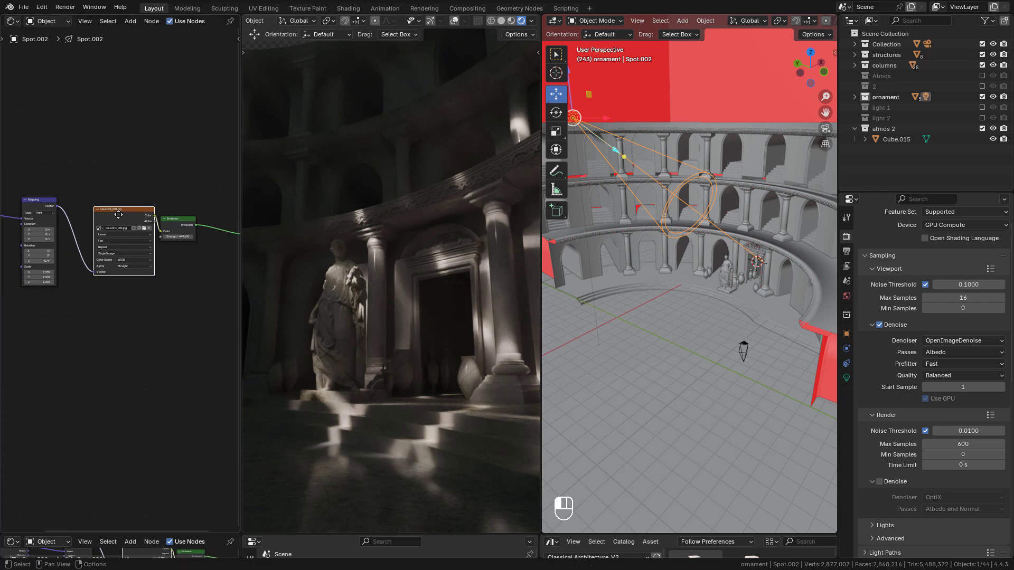
Add a Mix Color node on the link between the Mapping and Image Texture nodes
key(shift+a)
click(112, 224)
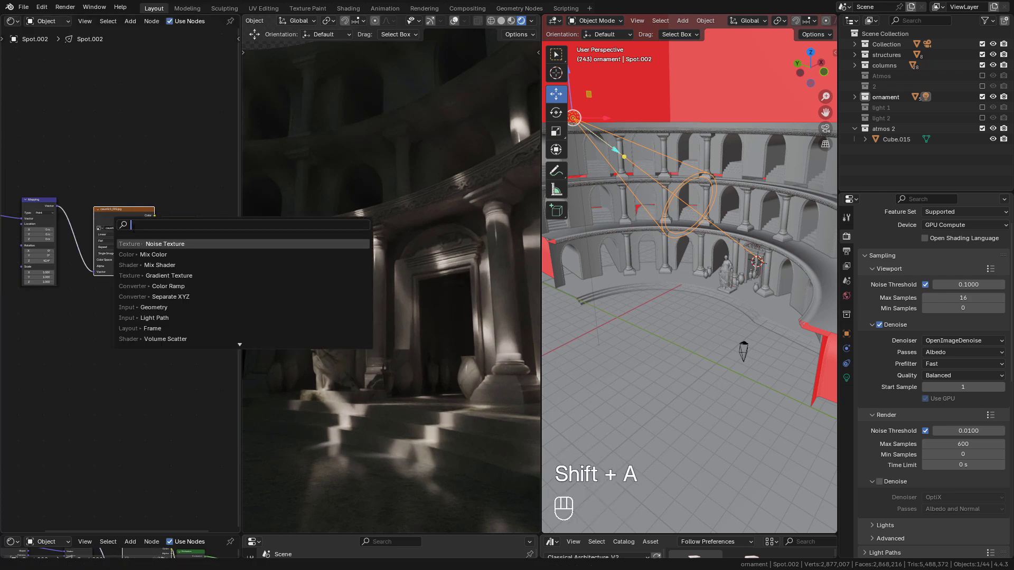
click(153, 254)
click(146, 257)
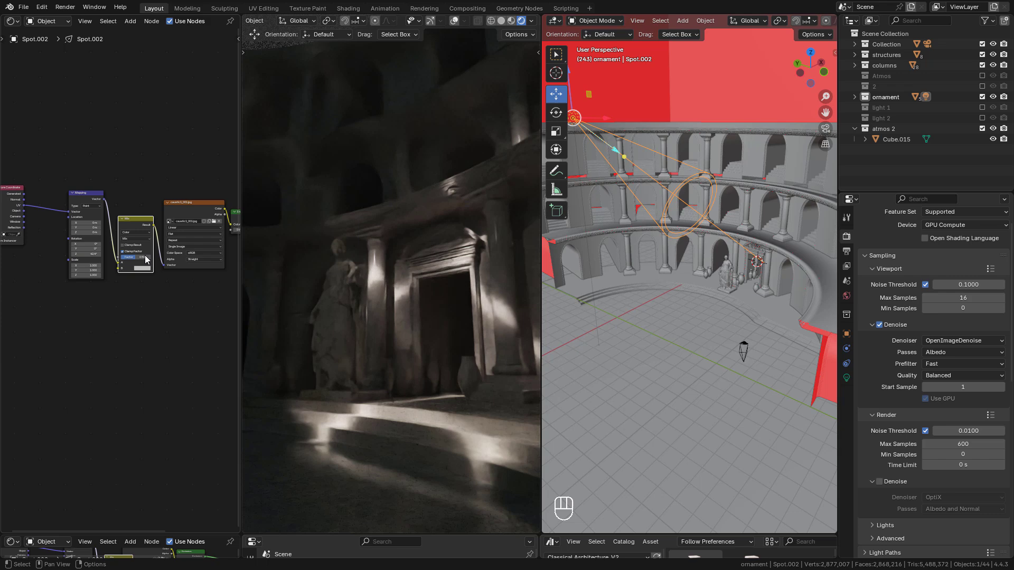
Add a Noise Texture node and place it below the Mapping node
key(shift+a)
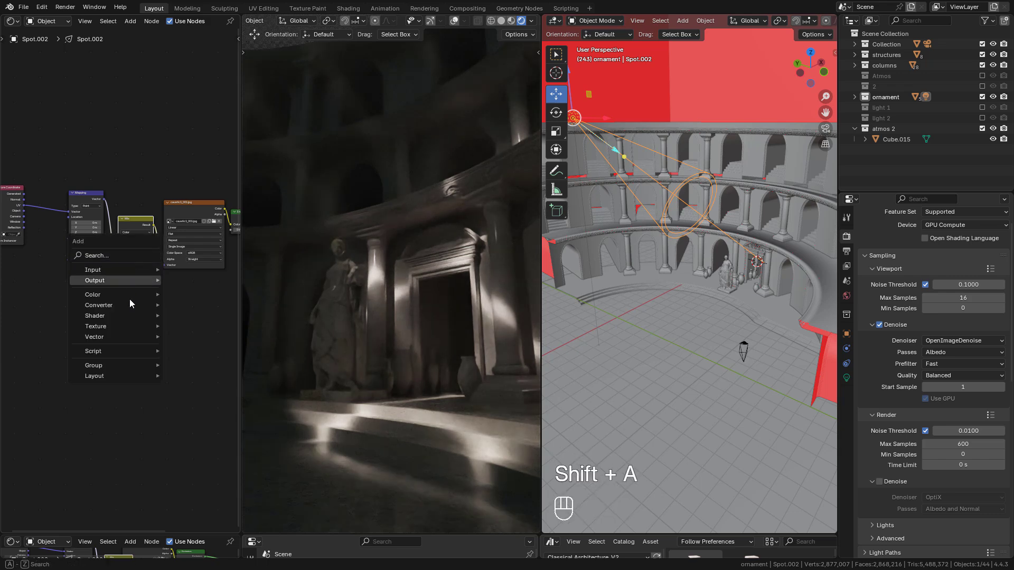
click(120, 256)
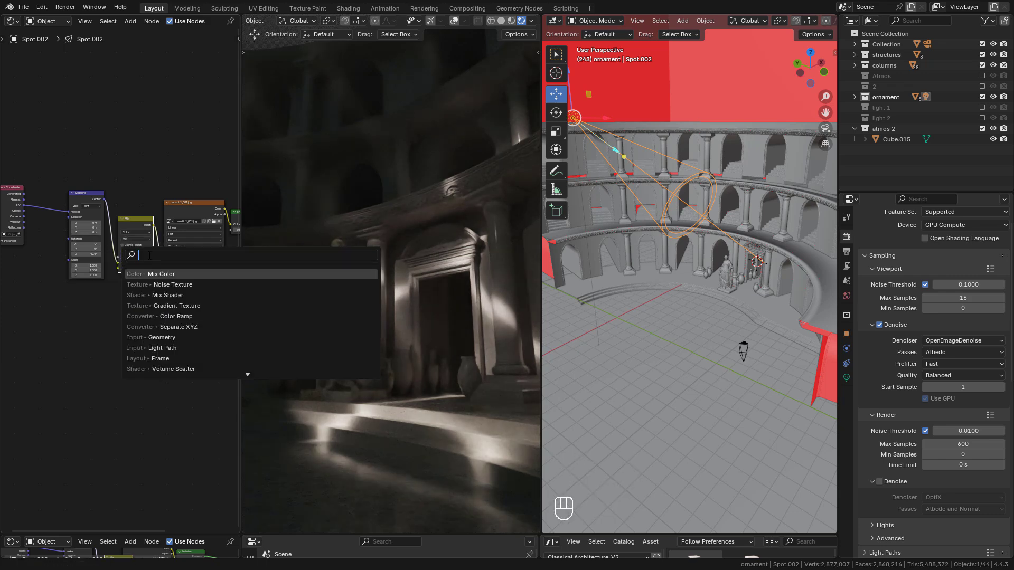
click(135, 285)
click(61, 302)
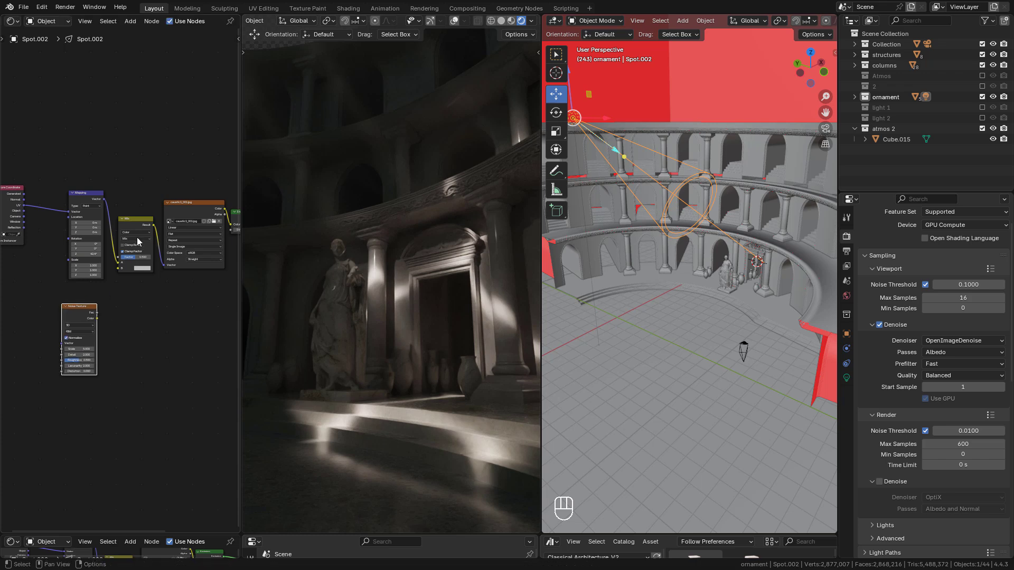
Move the Mix node lower and connect the Noise Texture's Fac output to its B input, keeping Mapping in A
drag(137, 236, 140, 290)
scroll(141, 290, up, 2)
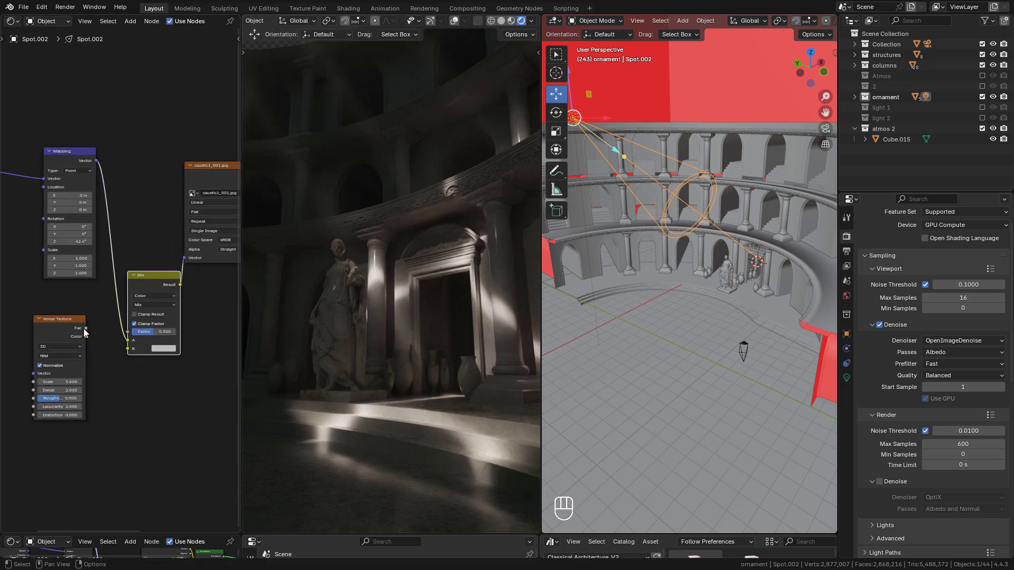
drag(85, 328, 136, 319)
scroll(113, 300, up, 1)
key(ctrl+z)
key(ctrl+z)
Switch the Noise Texture to 4D with a scale of 5.240, and set the Mix node's factor to 0.119
click(65, 310)
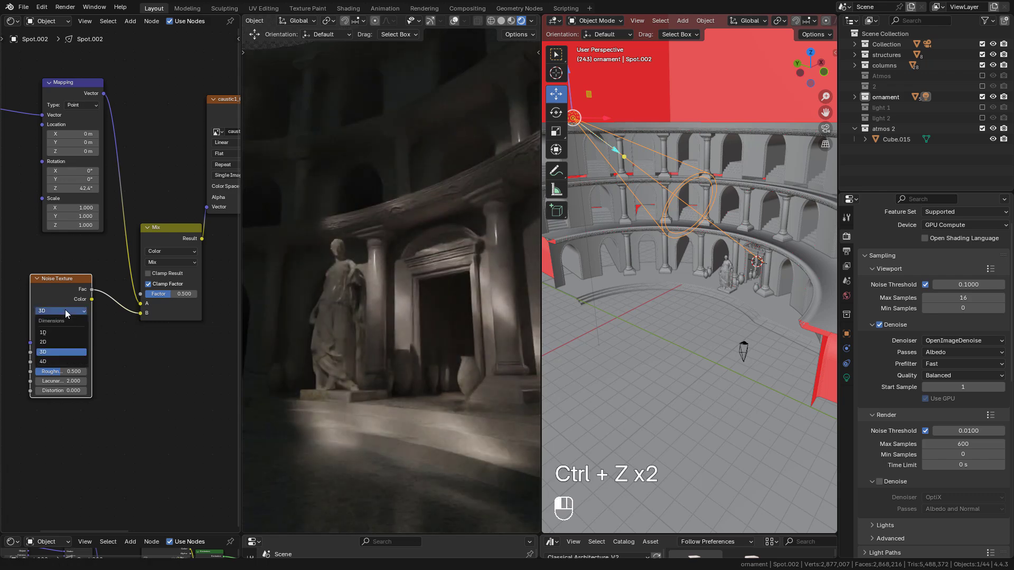
click(67, 362)
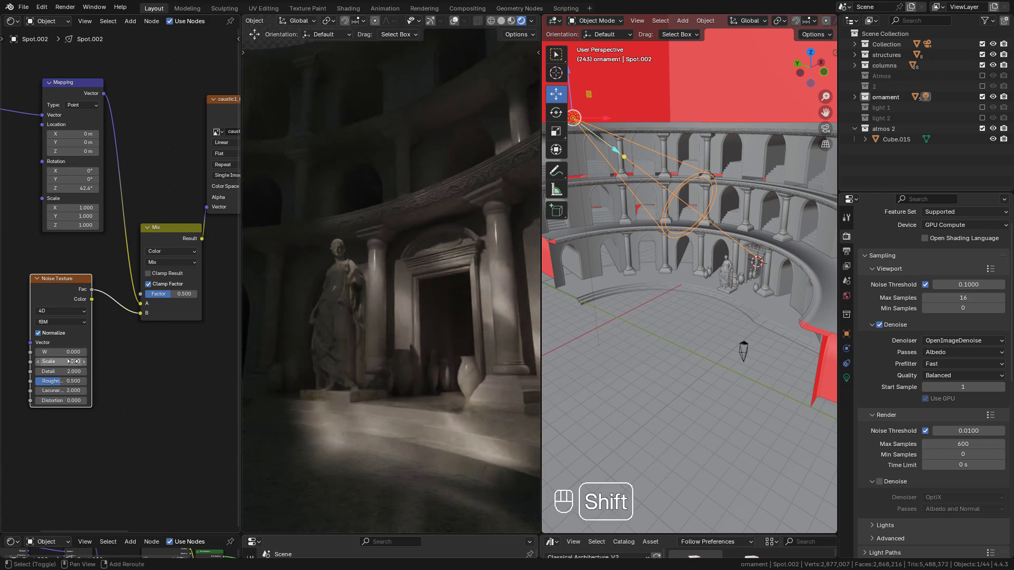
shift+drag(61, 361, 100, 362)
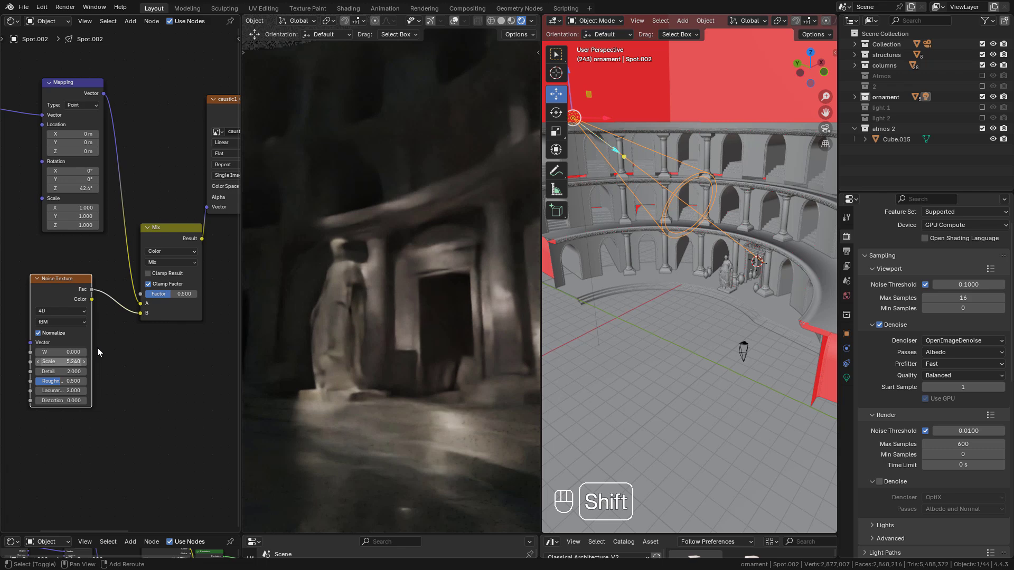
shift+drag(184, 296, 119, 297)
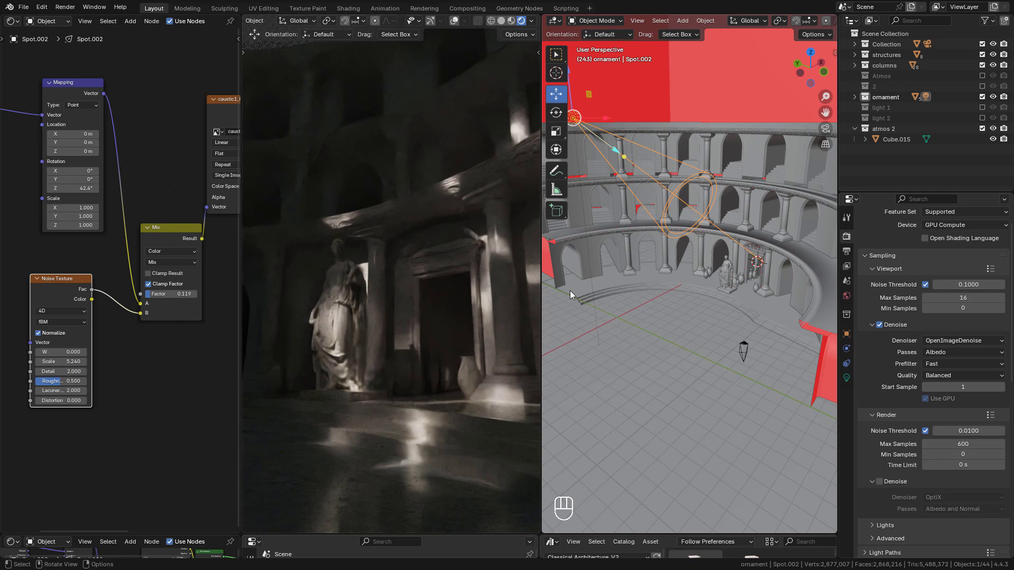
Preview different W values on the Noise Texture, keeping W at 0, and set its scale to 3.640 and the Mix factor to 0.158
shift+drag(47, 354, 104, 354)
shift+right_click(62, 353)
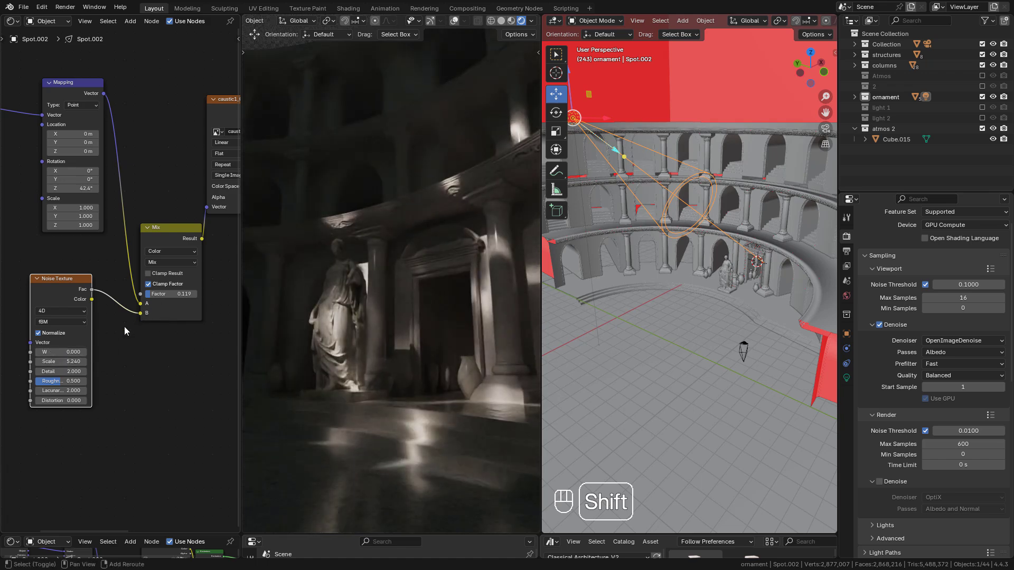
mouse_move(73, 362)
shift+mouse_down()
mouse_move(53, 362)
mouse_move(84, 351)
shift+mouse_up()
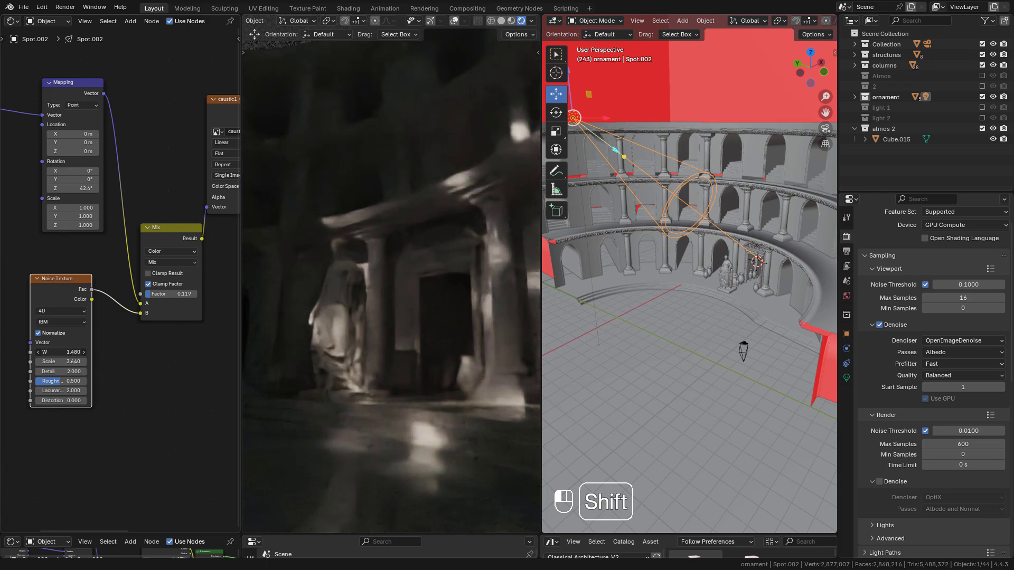
shift+right_click(60, 351)
shift+drag(158, 295, 178, 294)
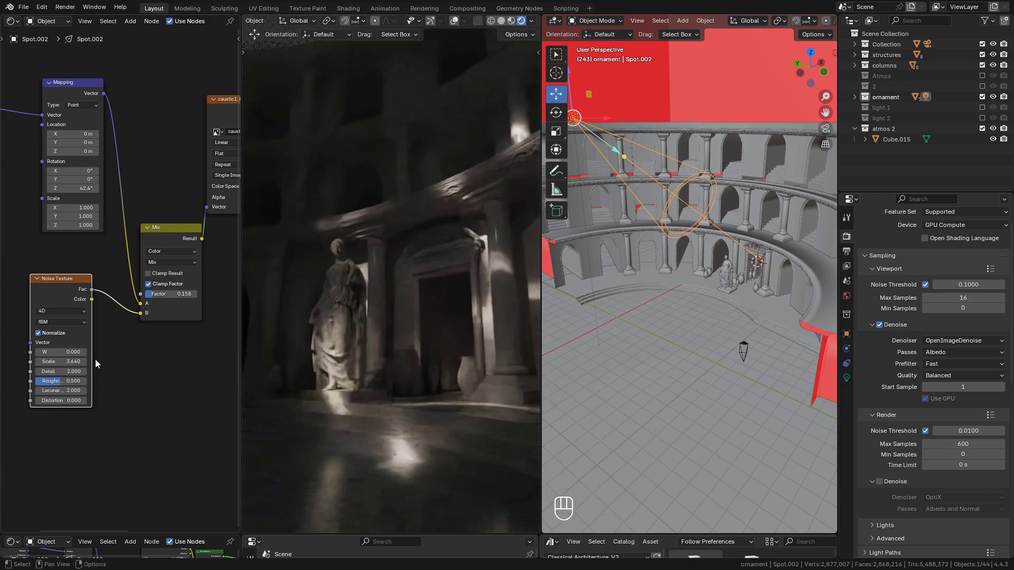
Drive the Noise Texture's W value with the expression #frame/600 and play the animation
click(63, 351)
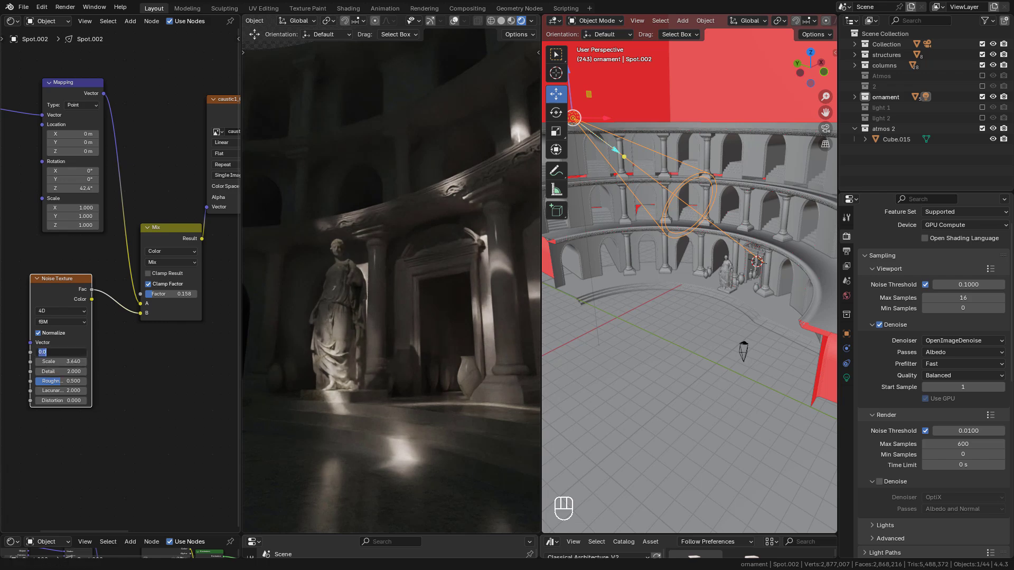
text(#frame)
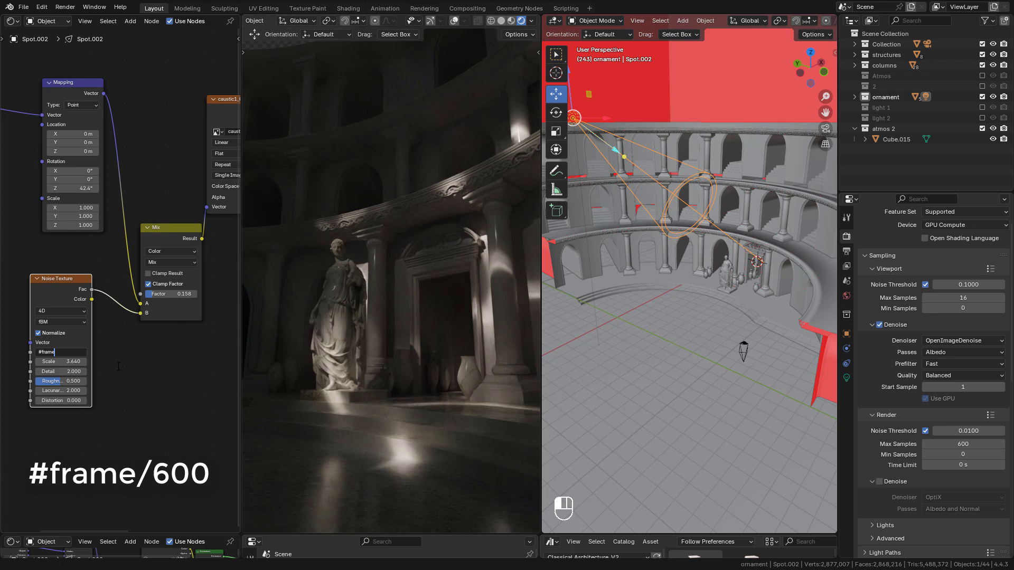
text(/600)
key(Return)
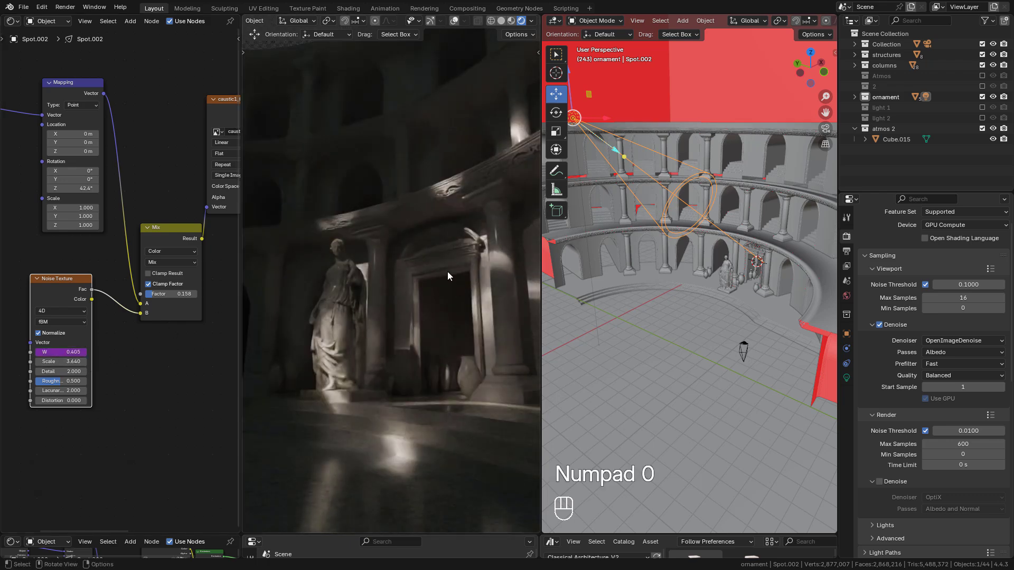
key(space)
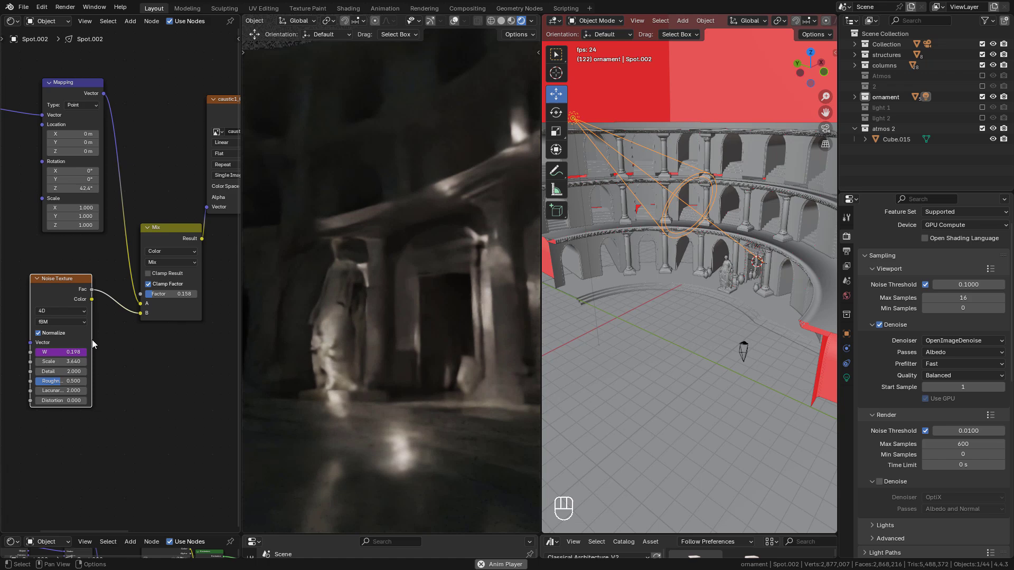
Set the Noise Texture's scale to 4.670 and the Mapping node's scale to 1.5 on all three axes
shift+drag(60, 361, 92, 362)
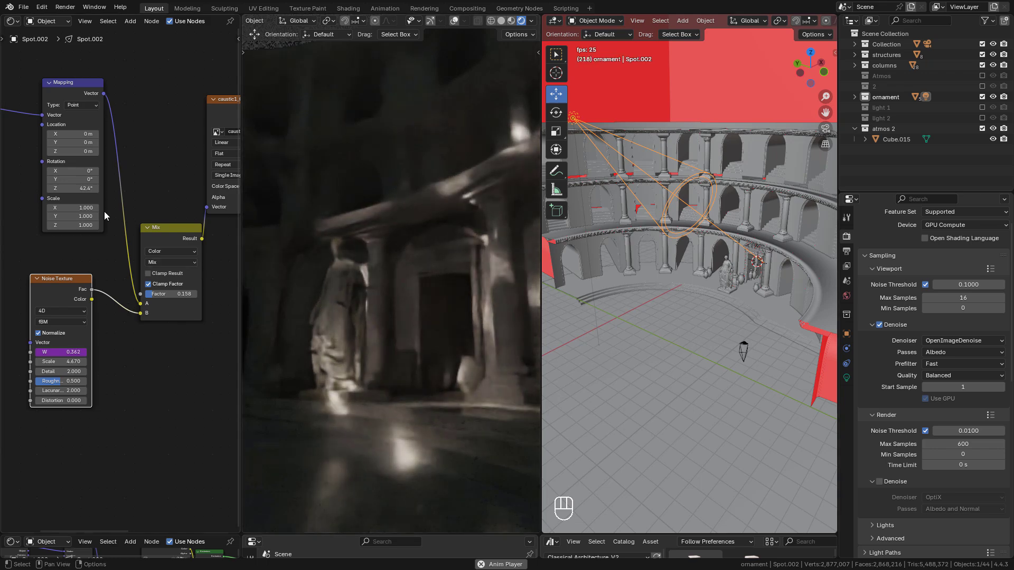
drag(74, 207, 74, 226)
text(1.5)
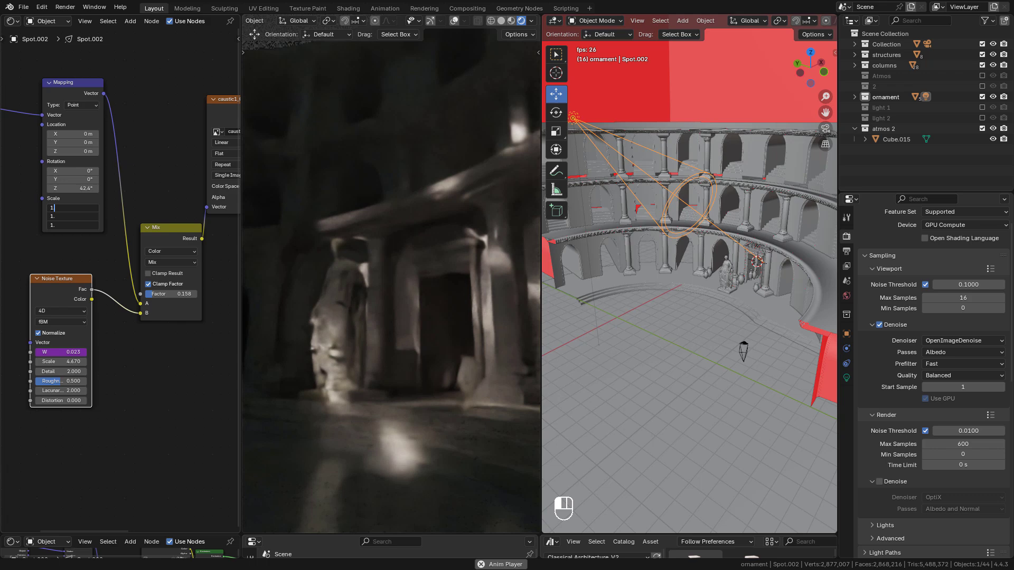
key(Return)
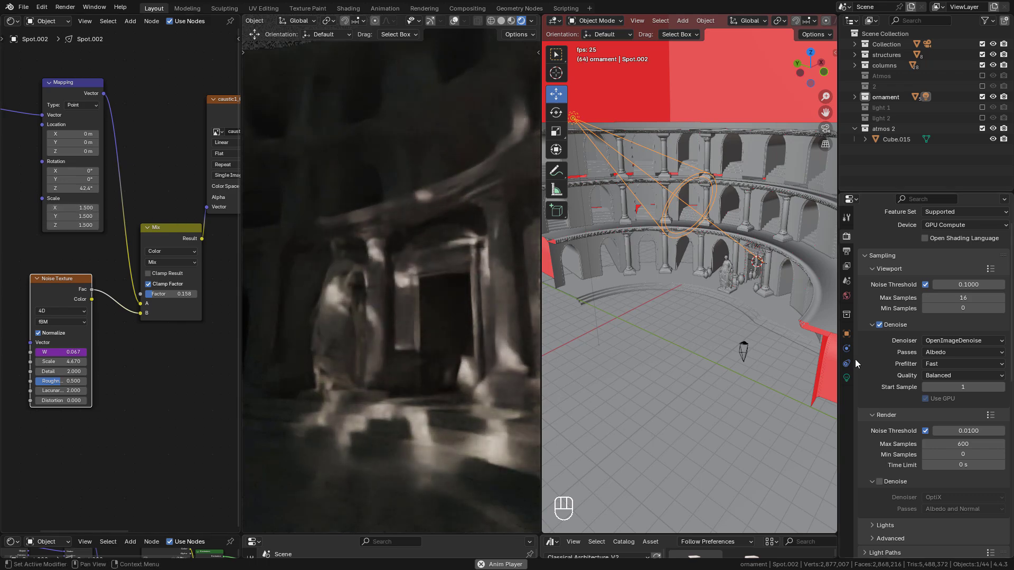
Set the spot light's power to 157.42 W in its light properties
click(846, 378)
shift+drag(955, 306, 976, 307)
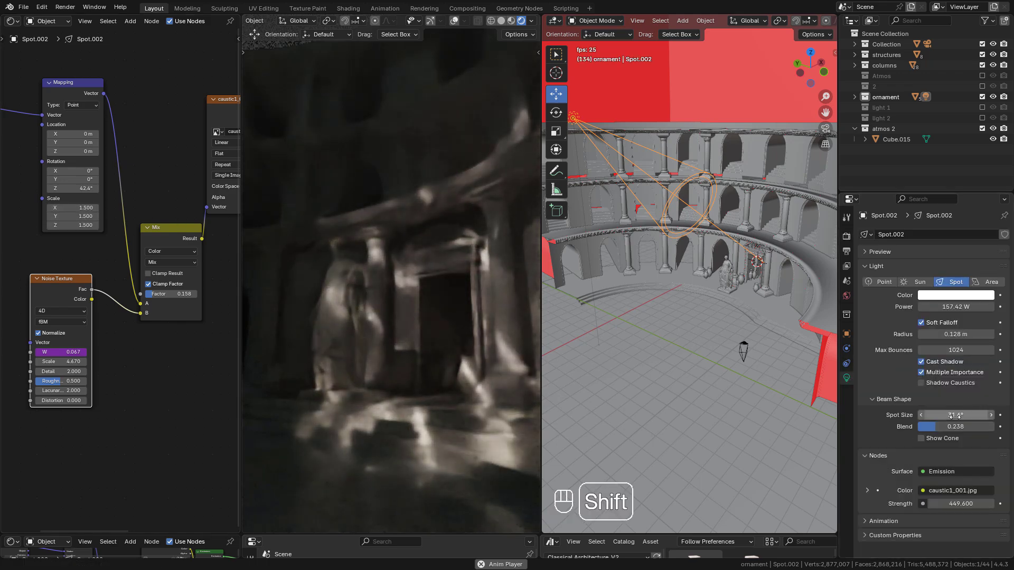